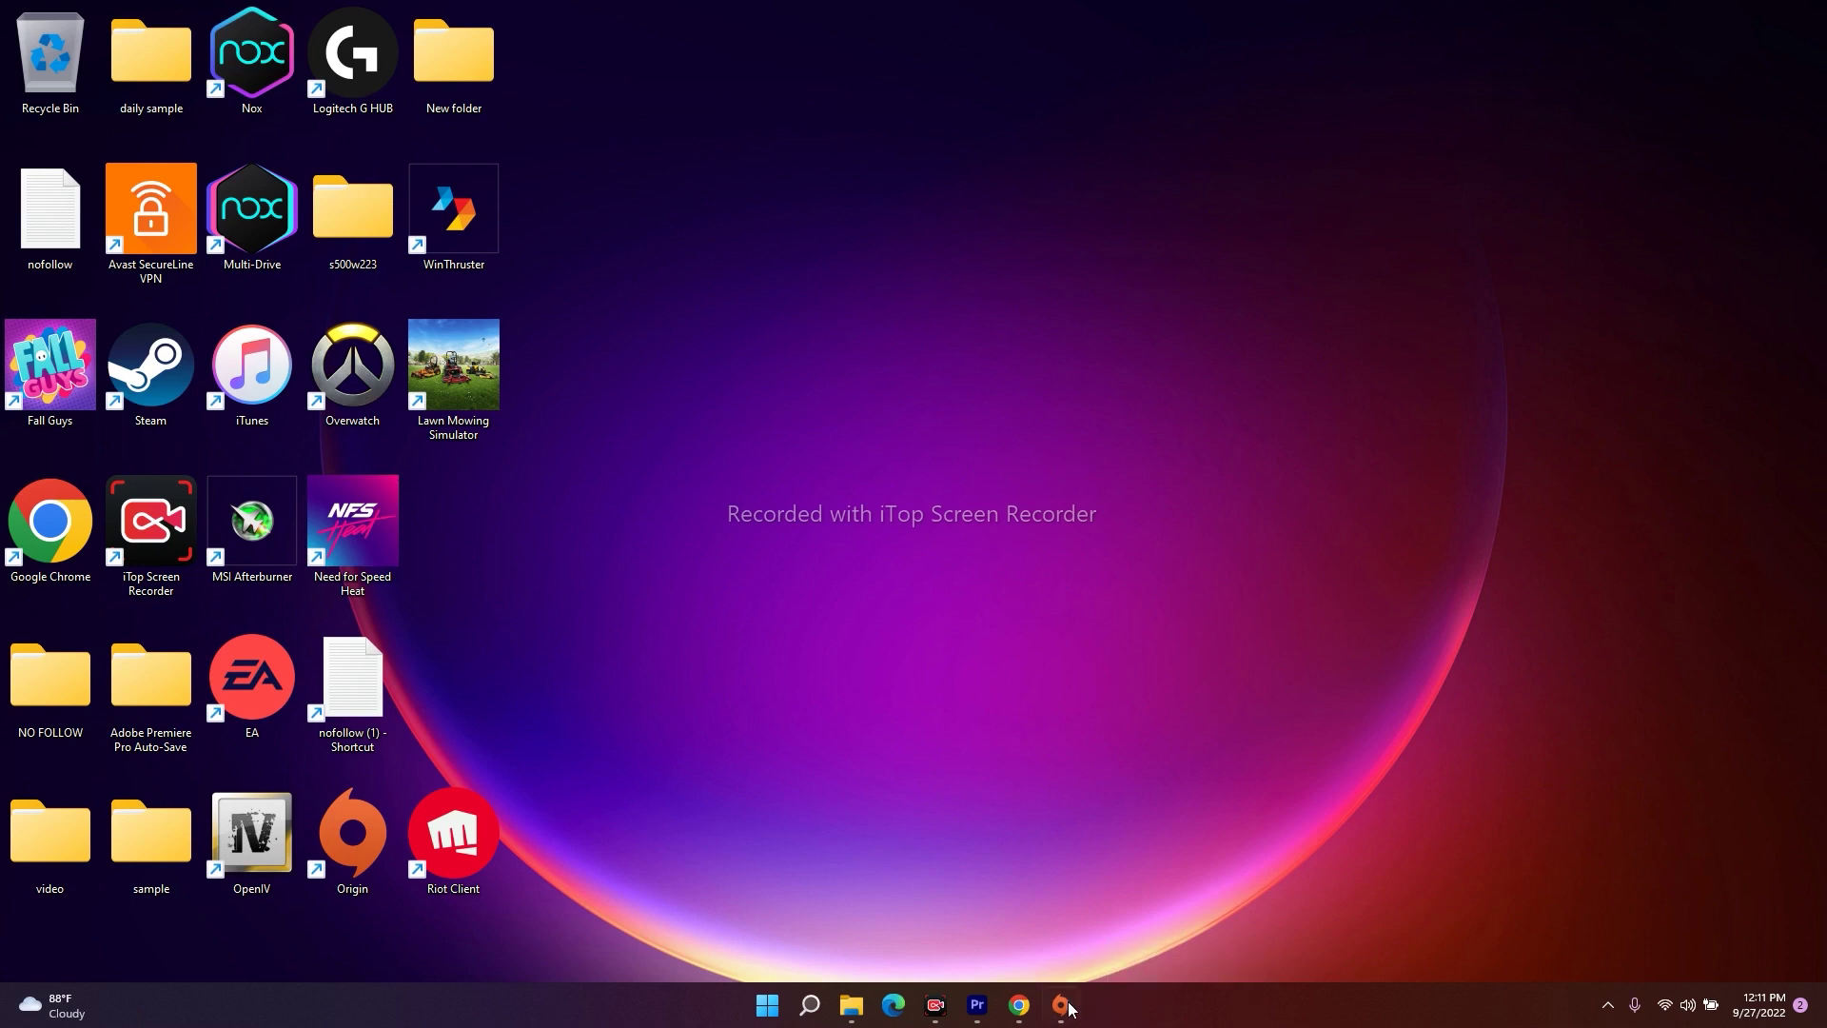
click(1069, 1014)
right_click(1069, 1015)
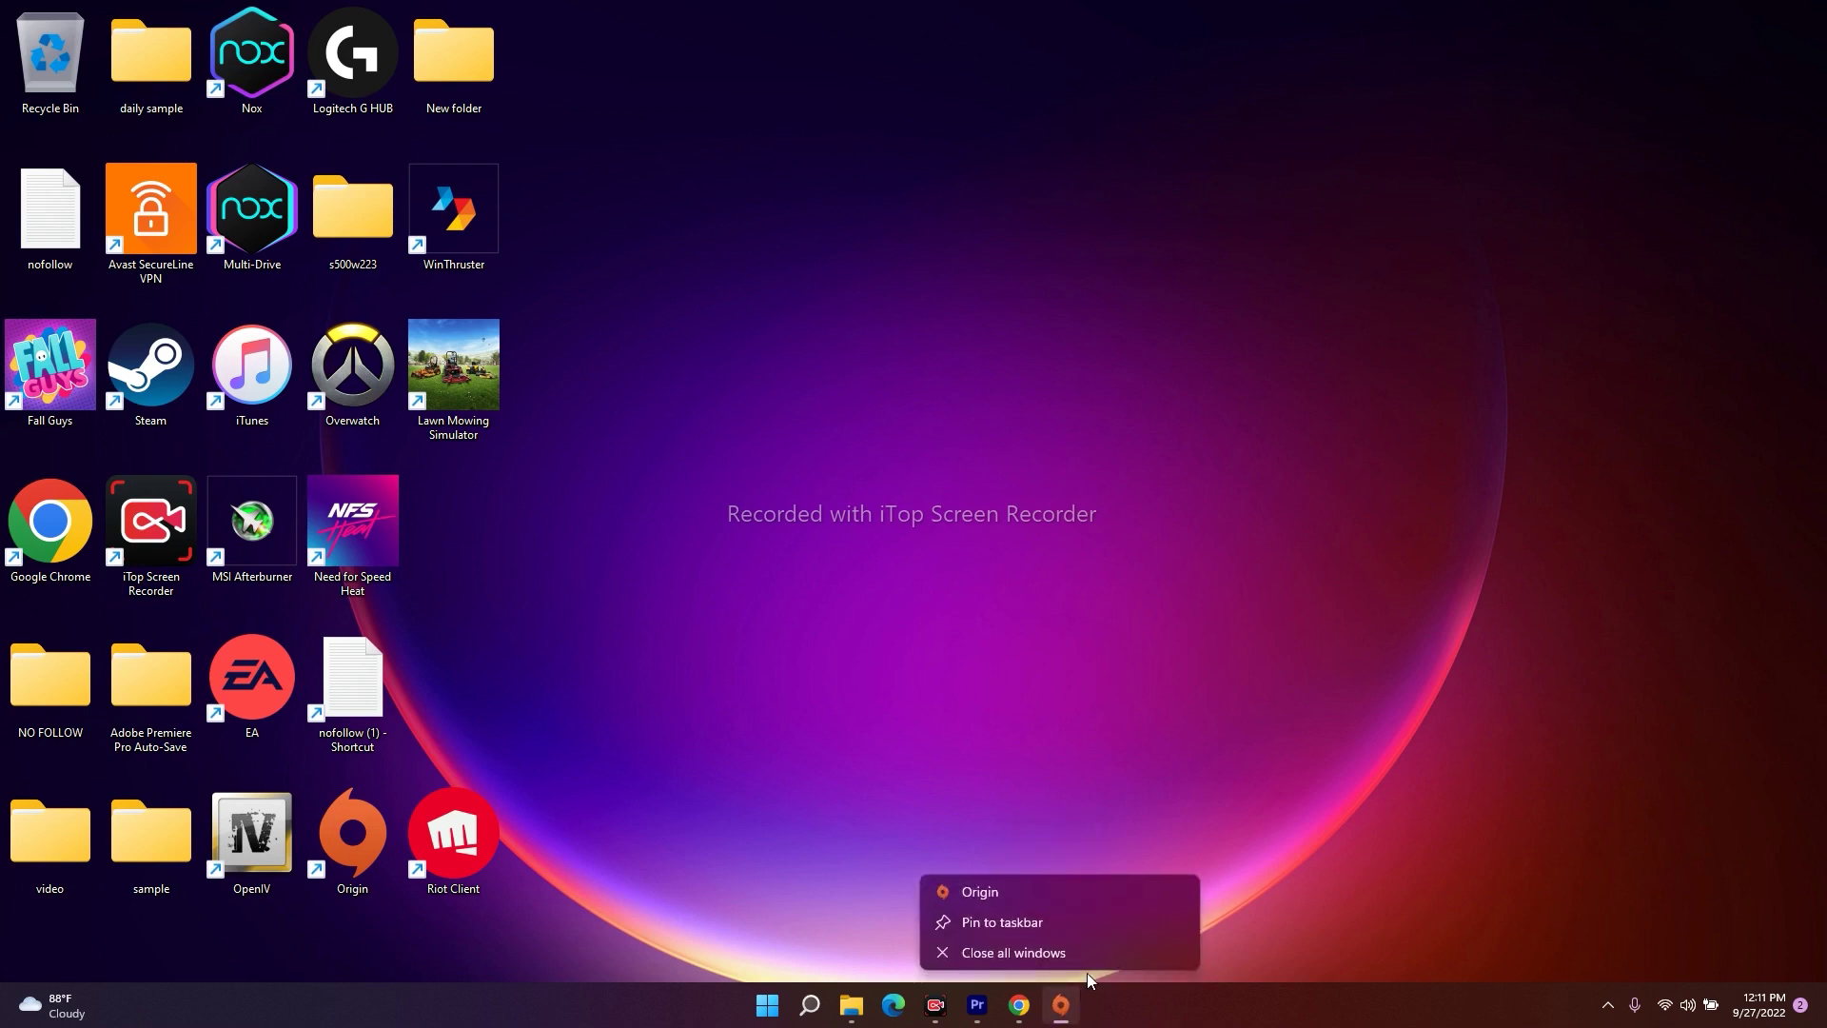
click(1096, 641)
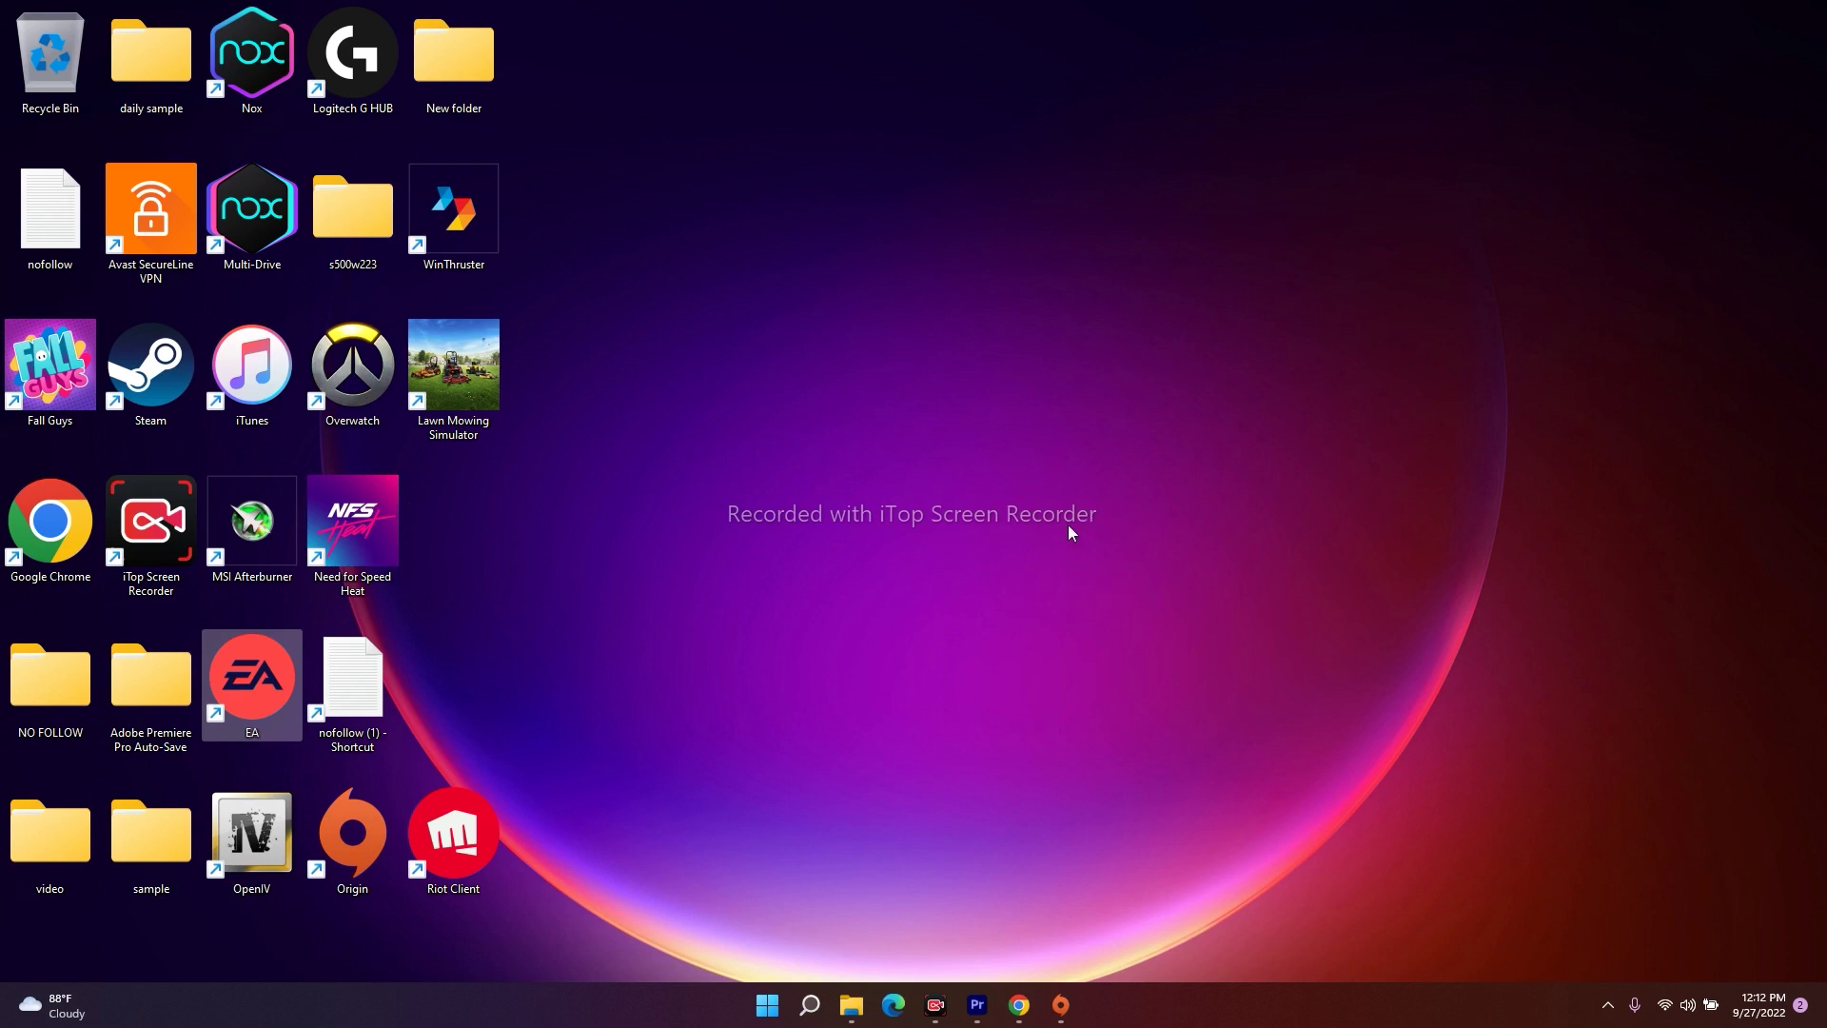
- Search Windows for "origin" and open the file location of the Origin app
click(810, 1005)
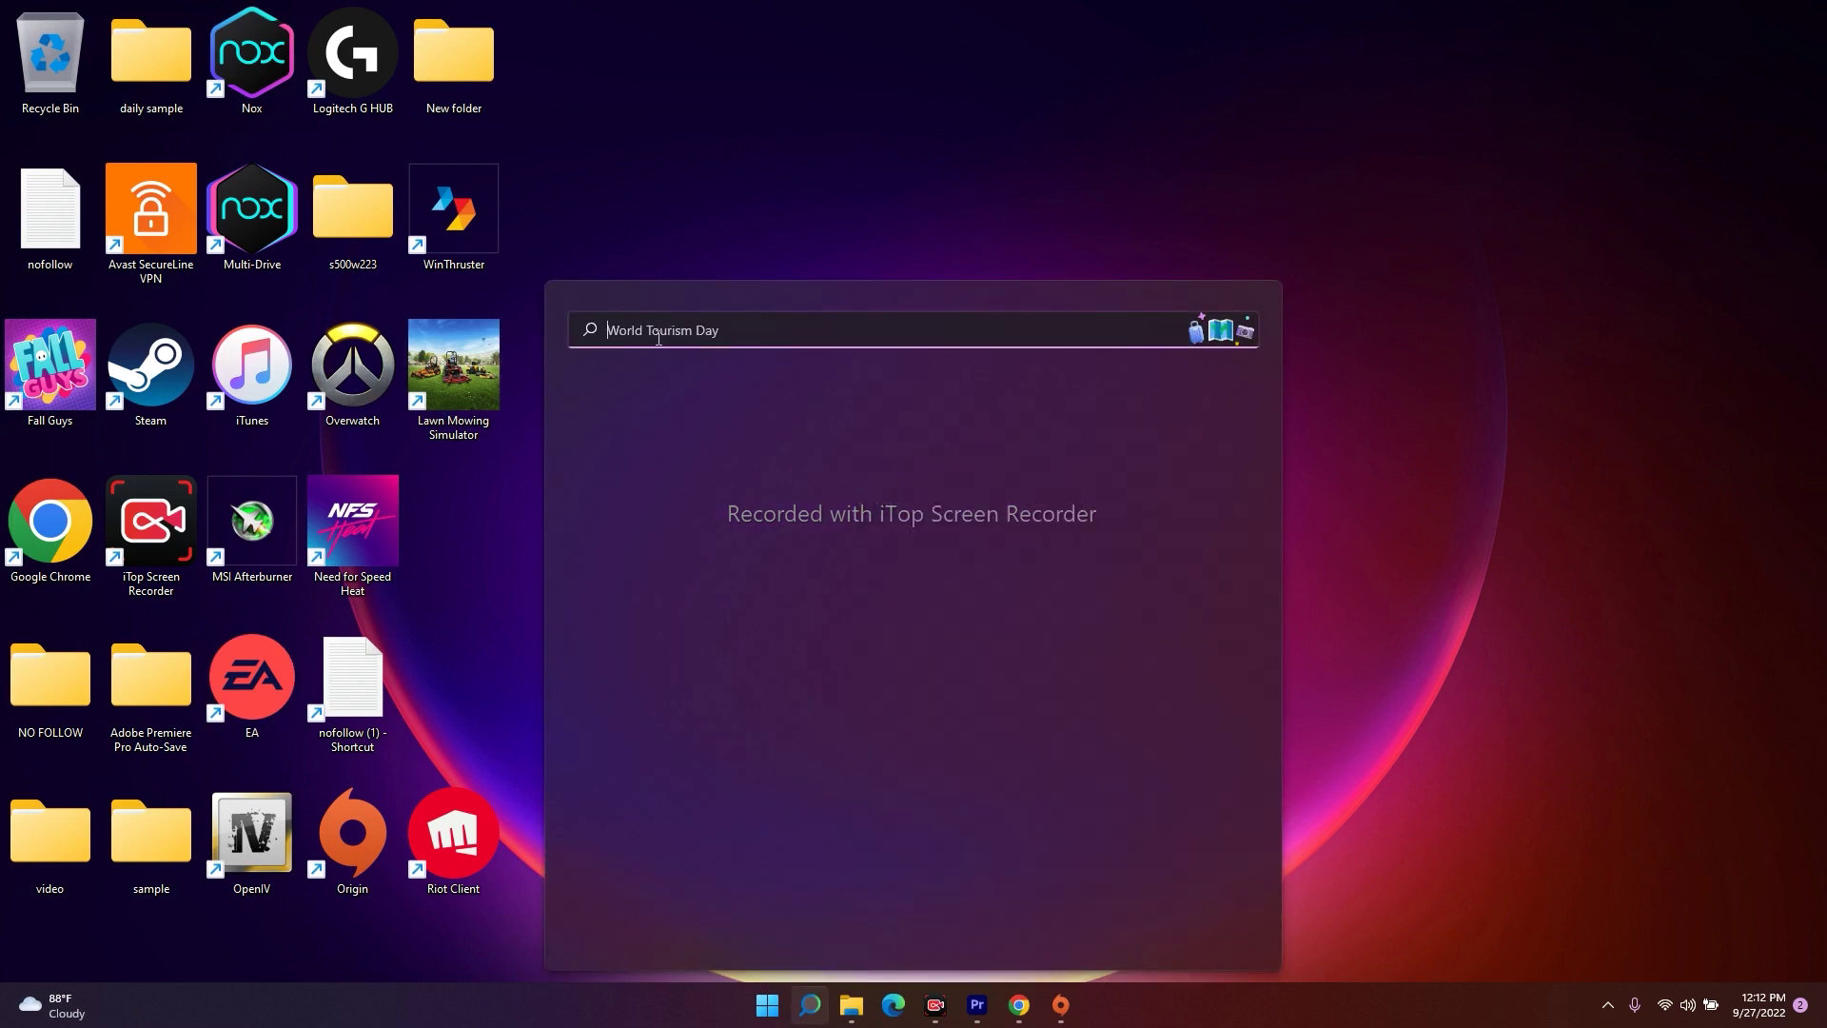
text(origin)
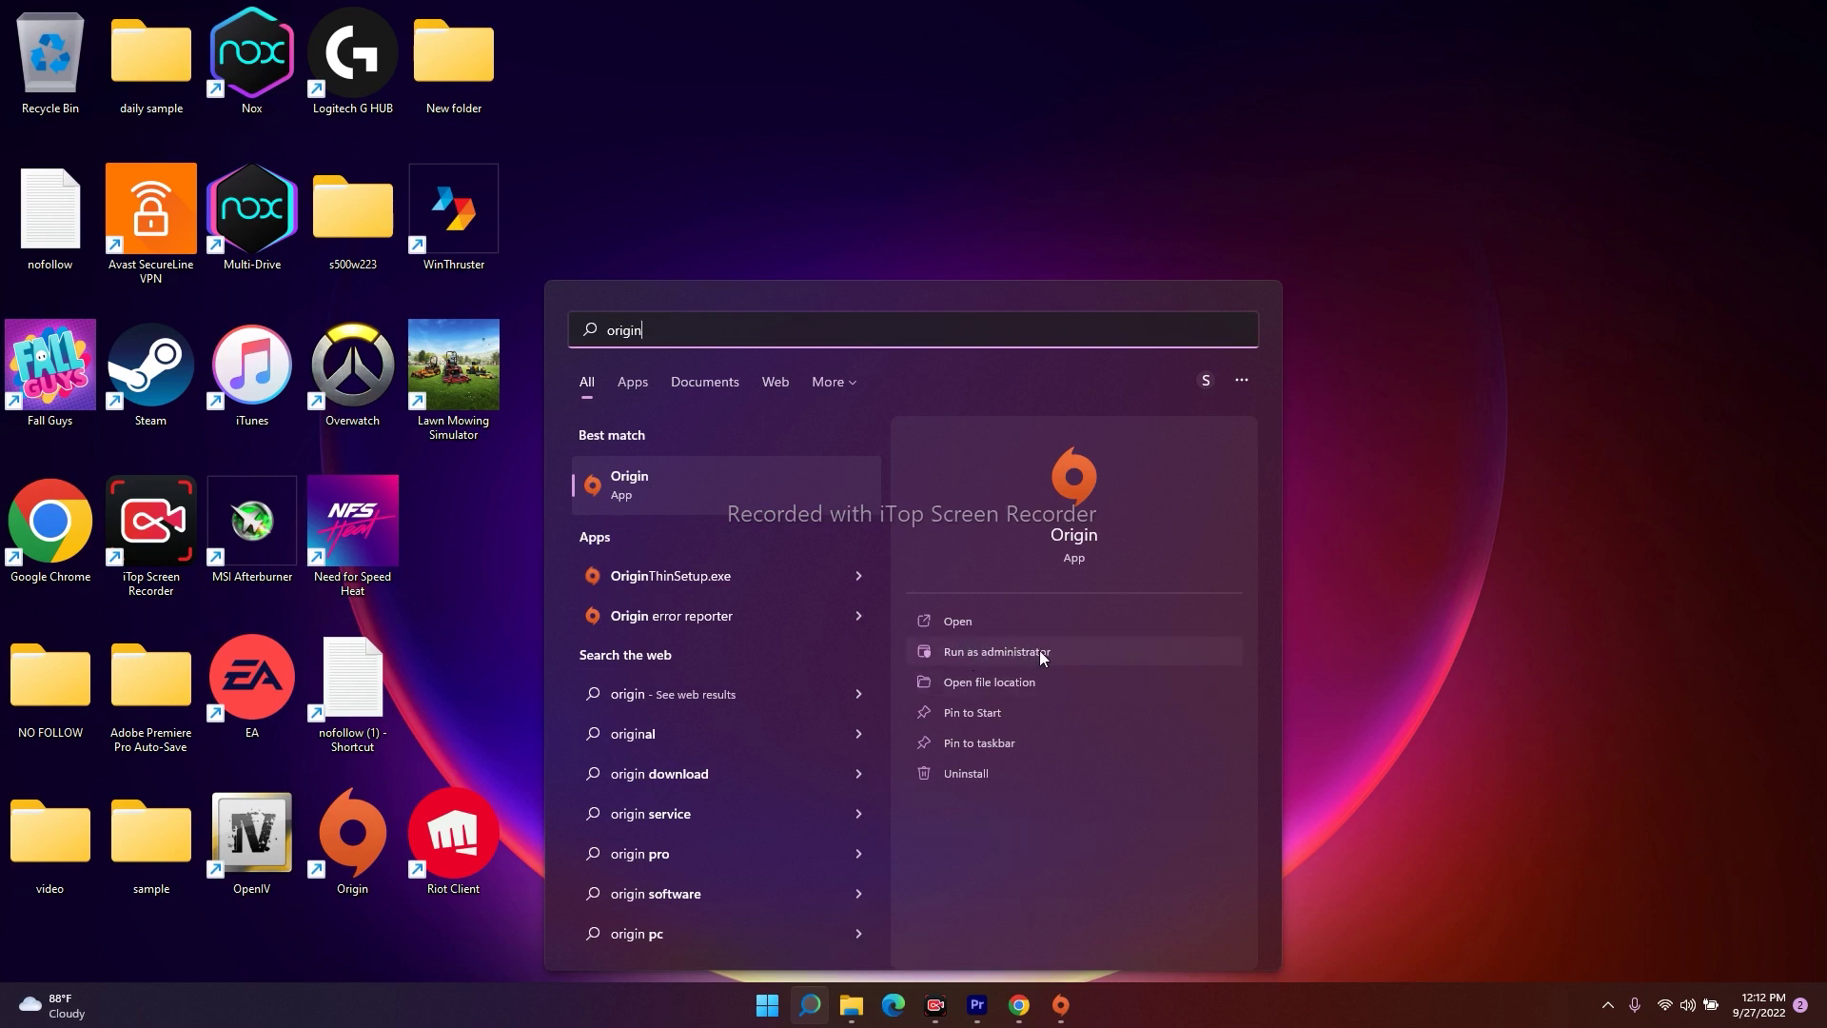
click(996, 682)
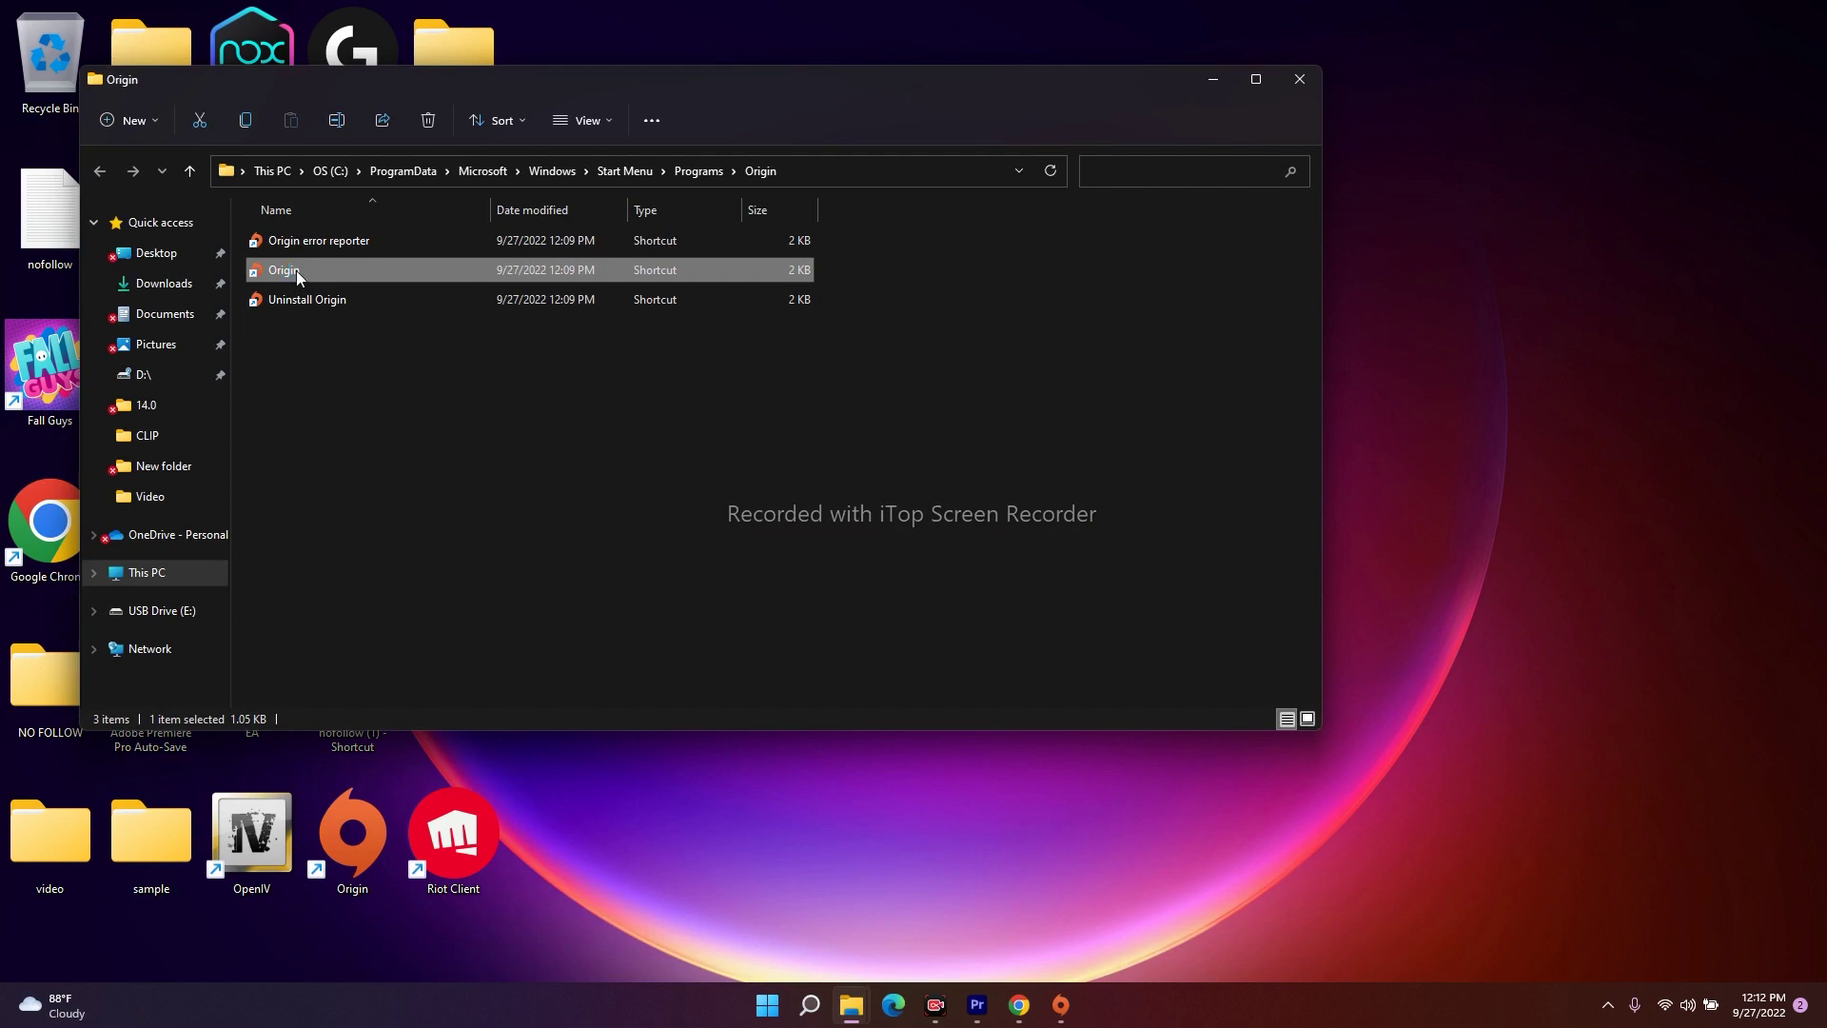
- Open the Origin shortcut's compatibility properties and place the dialog clear of the file list
right_click(295, 271)
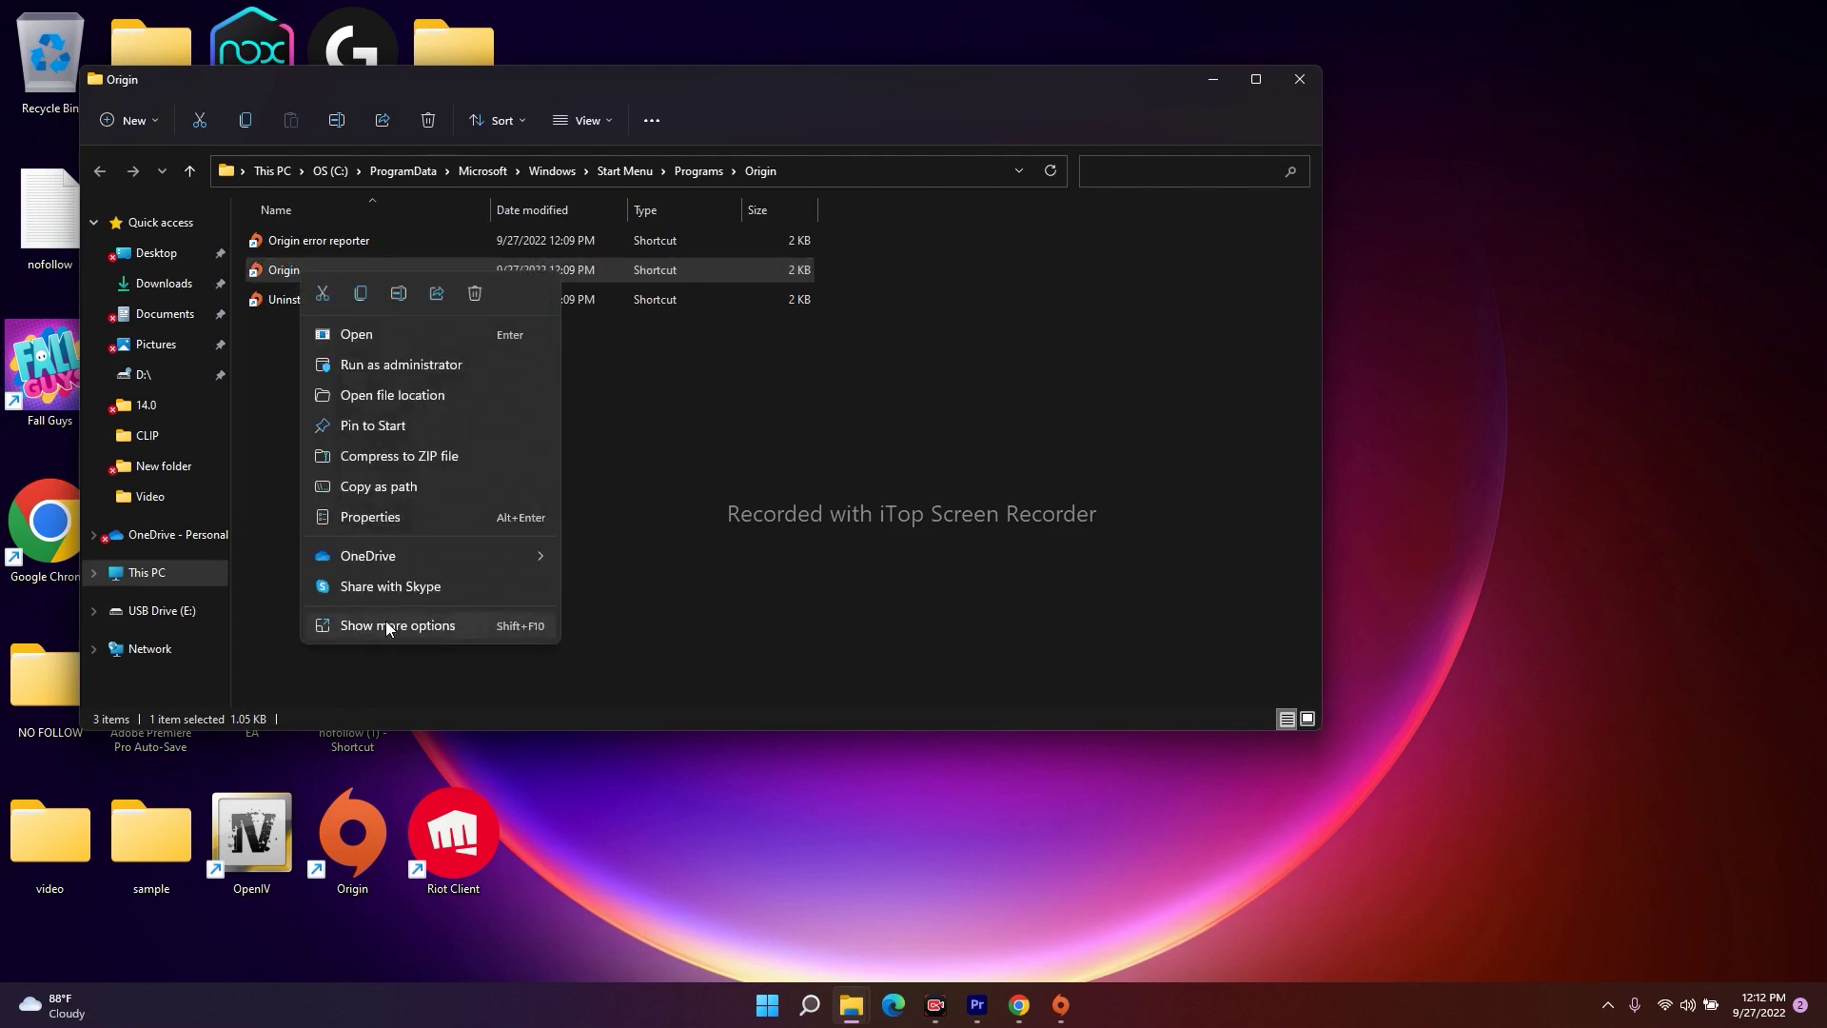
click(386, 626)
click(449, 609)
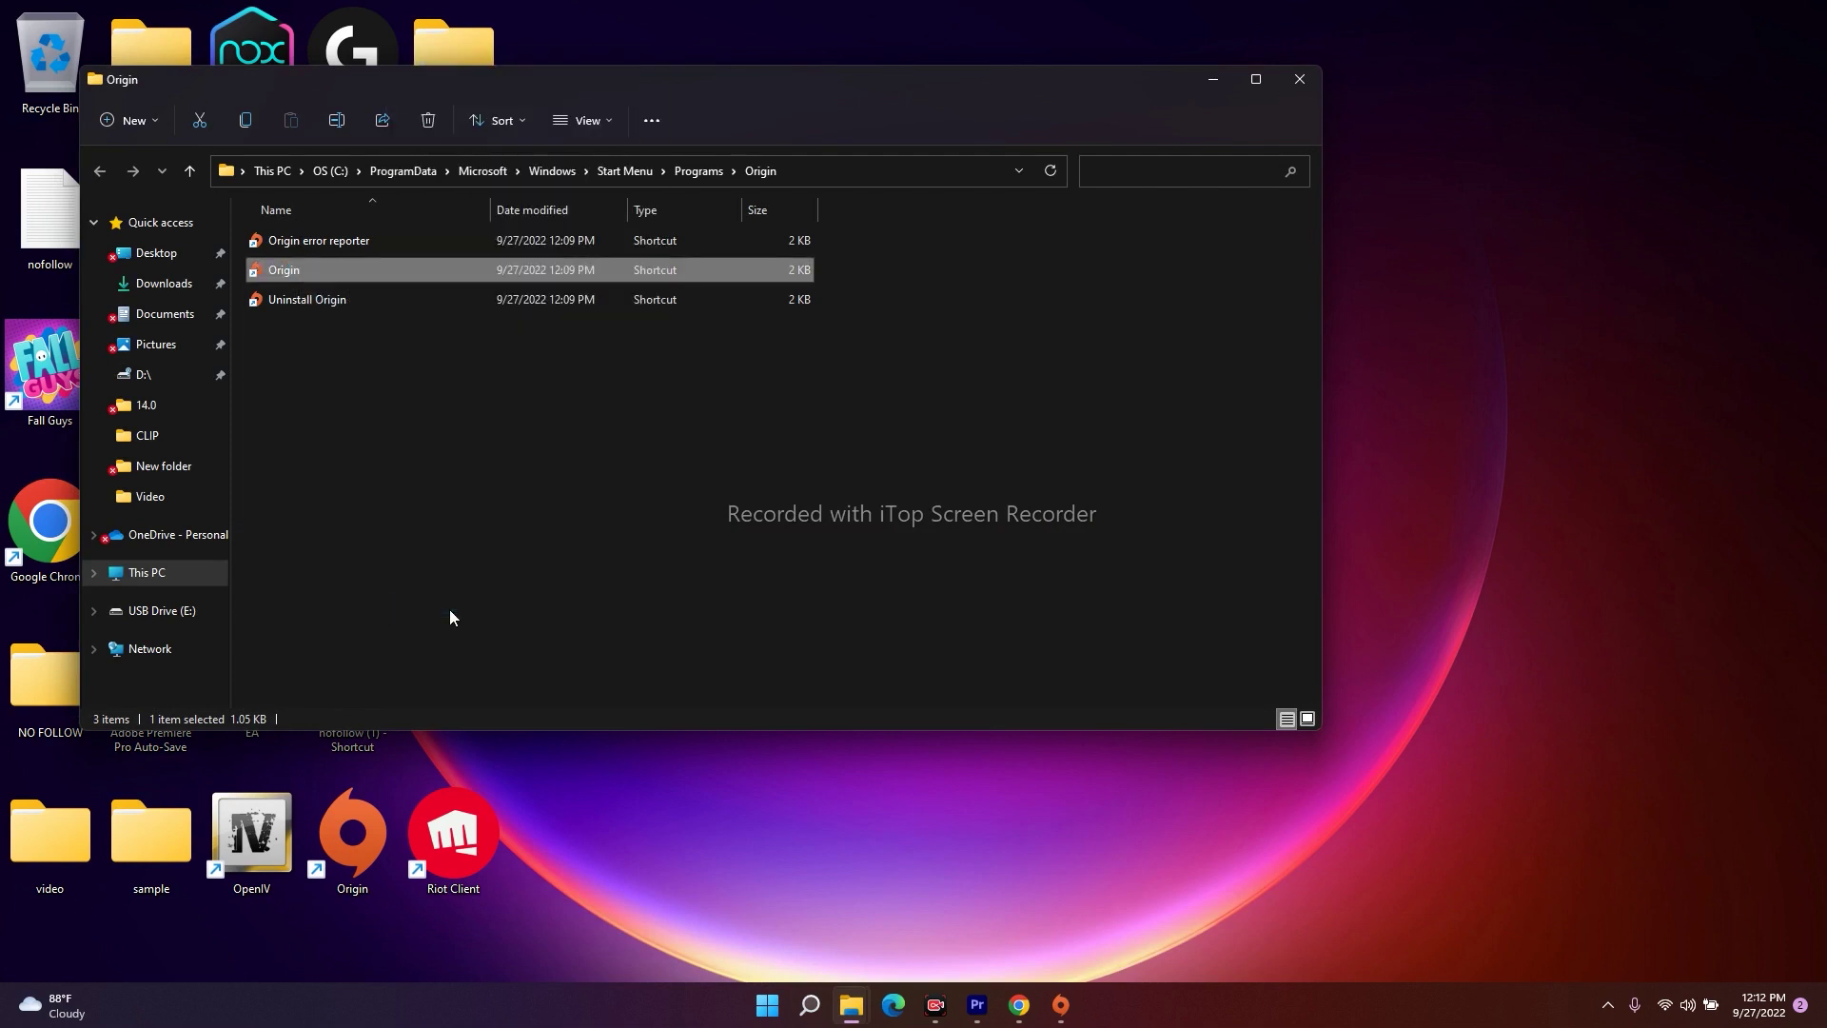
click(578, 334)
drag(479, 289, 1067, 207)
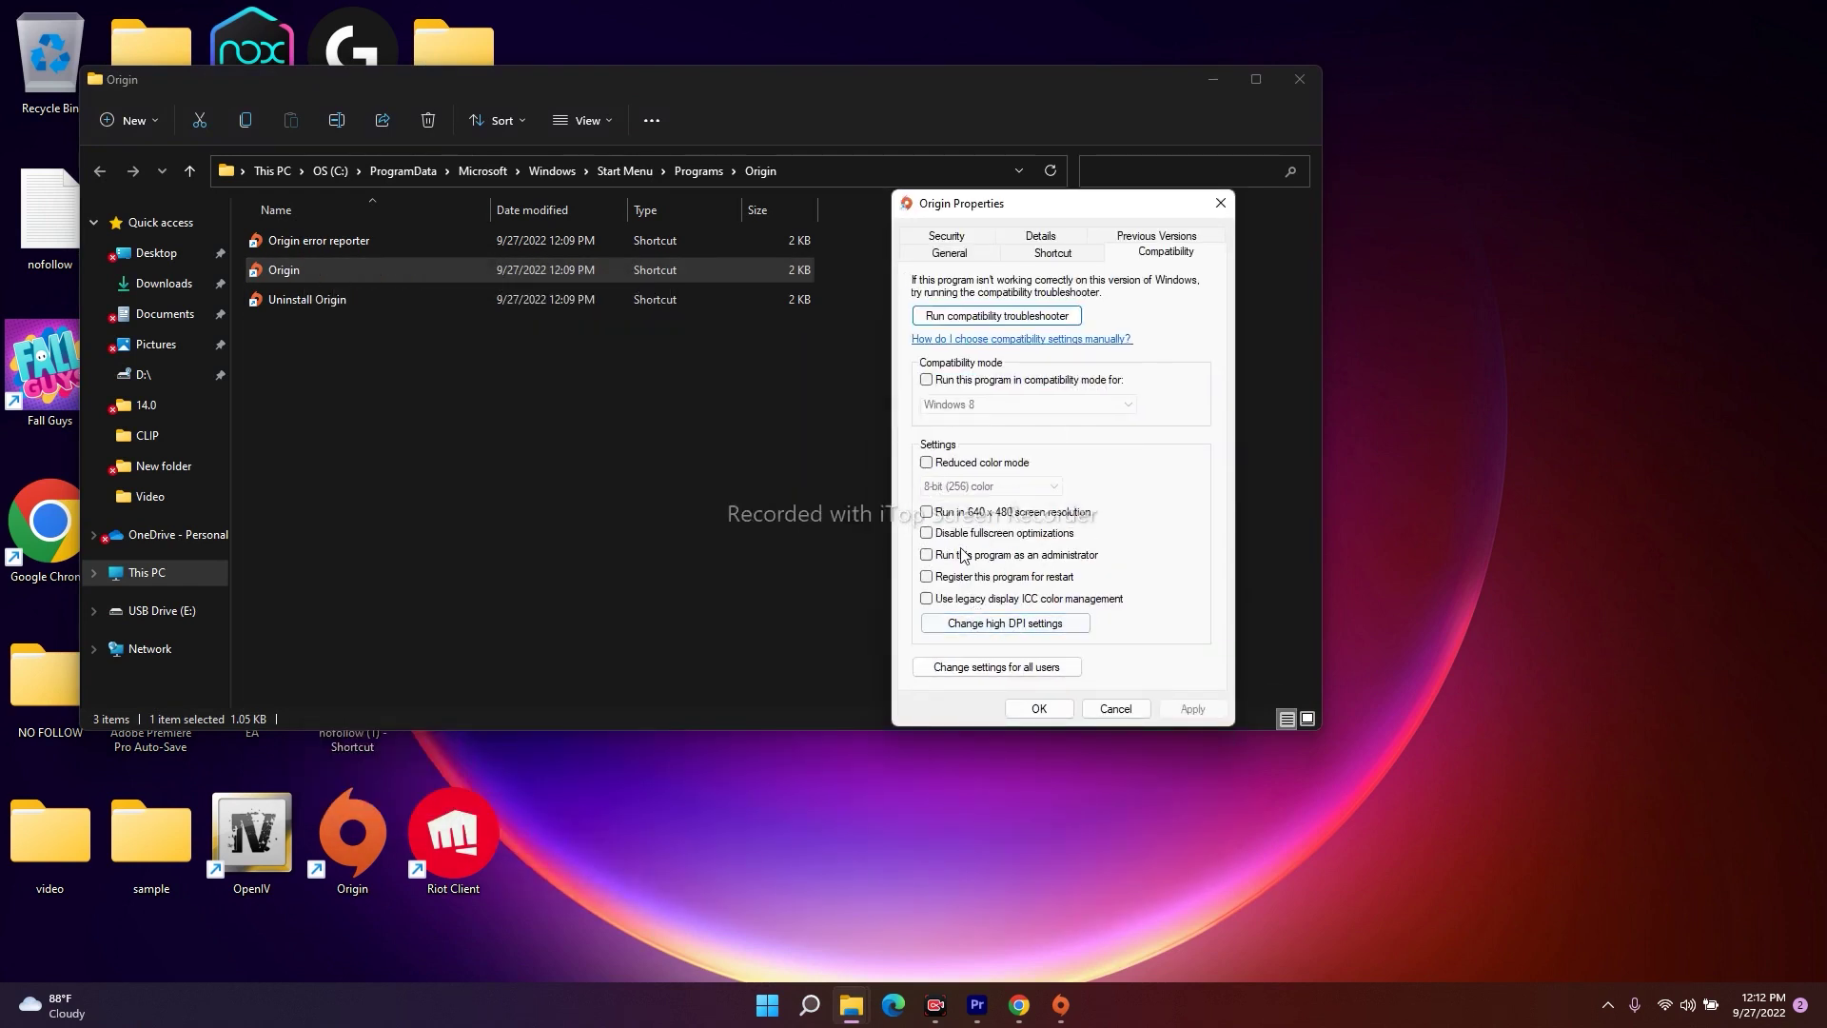
- Try to set Origin to run as an administrator, then cancel its properties and close the folder window
click(1021, 558)
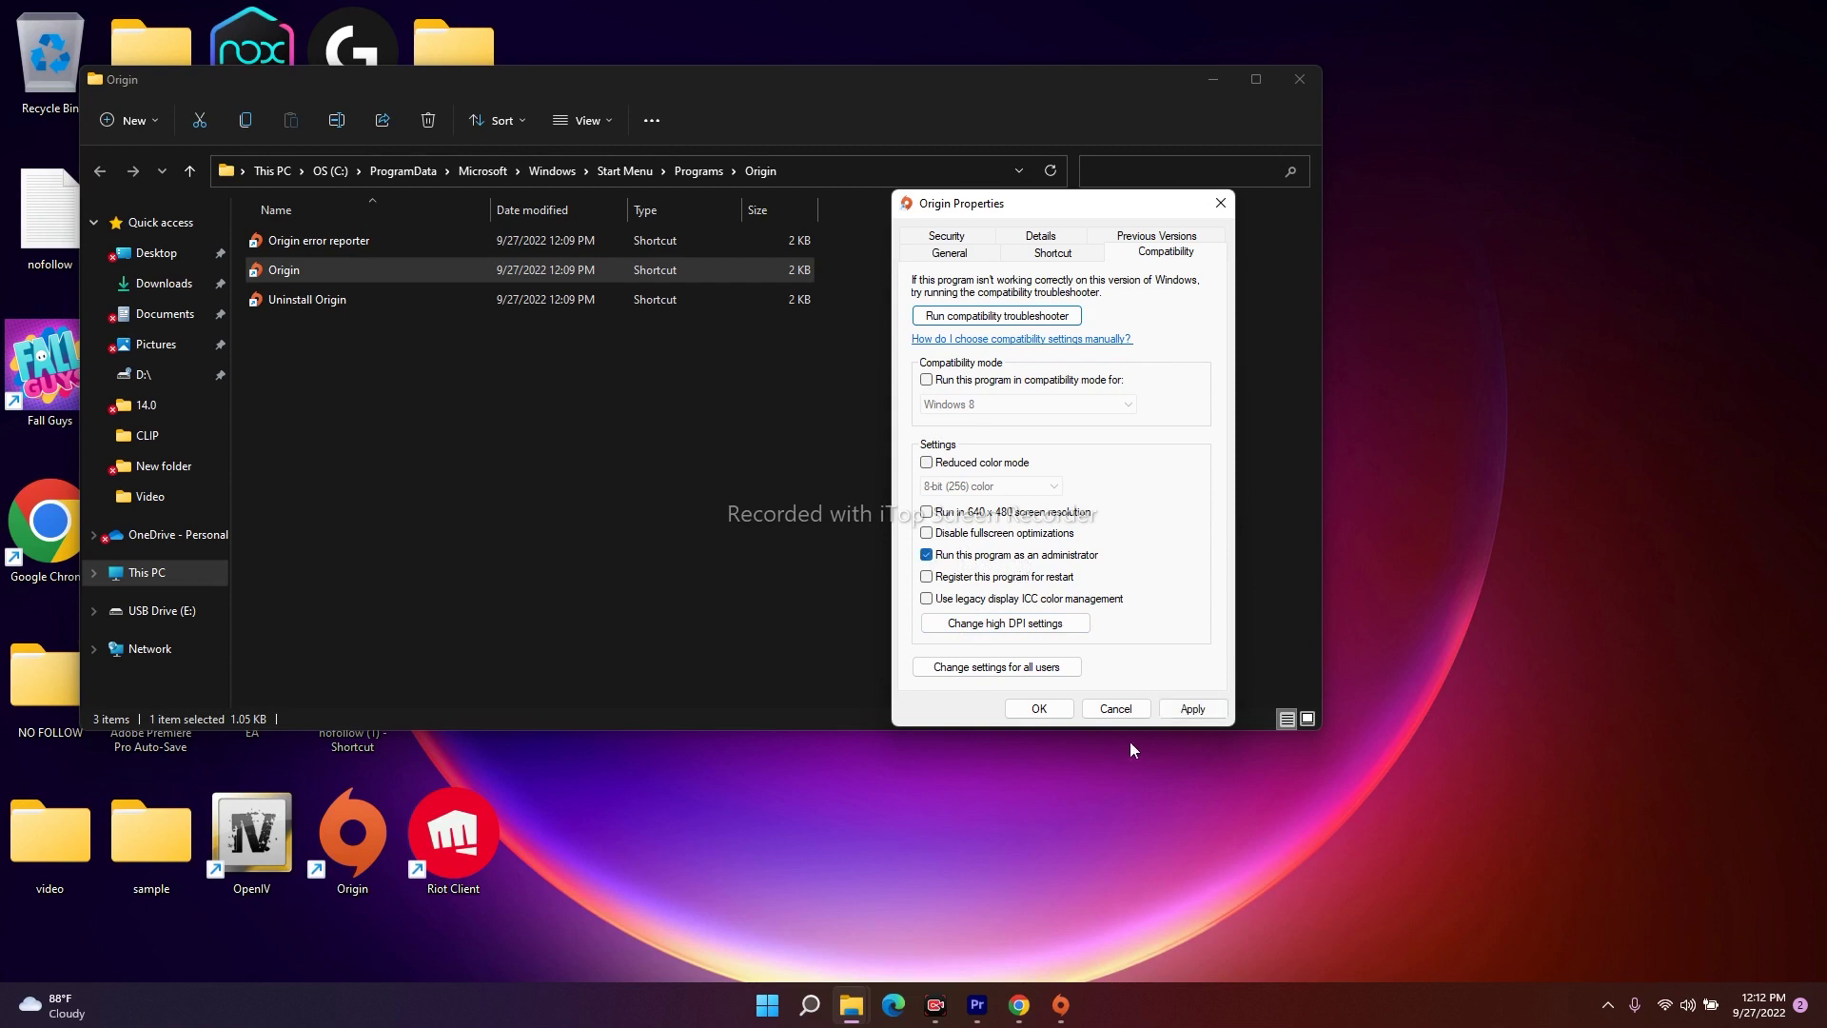
click(1040, 709)
click(544, 419)
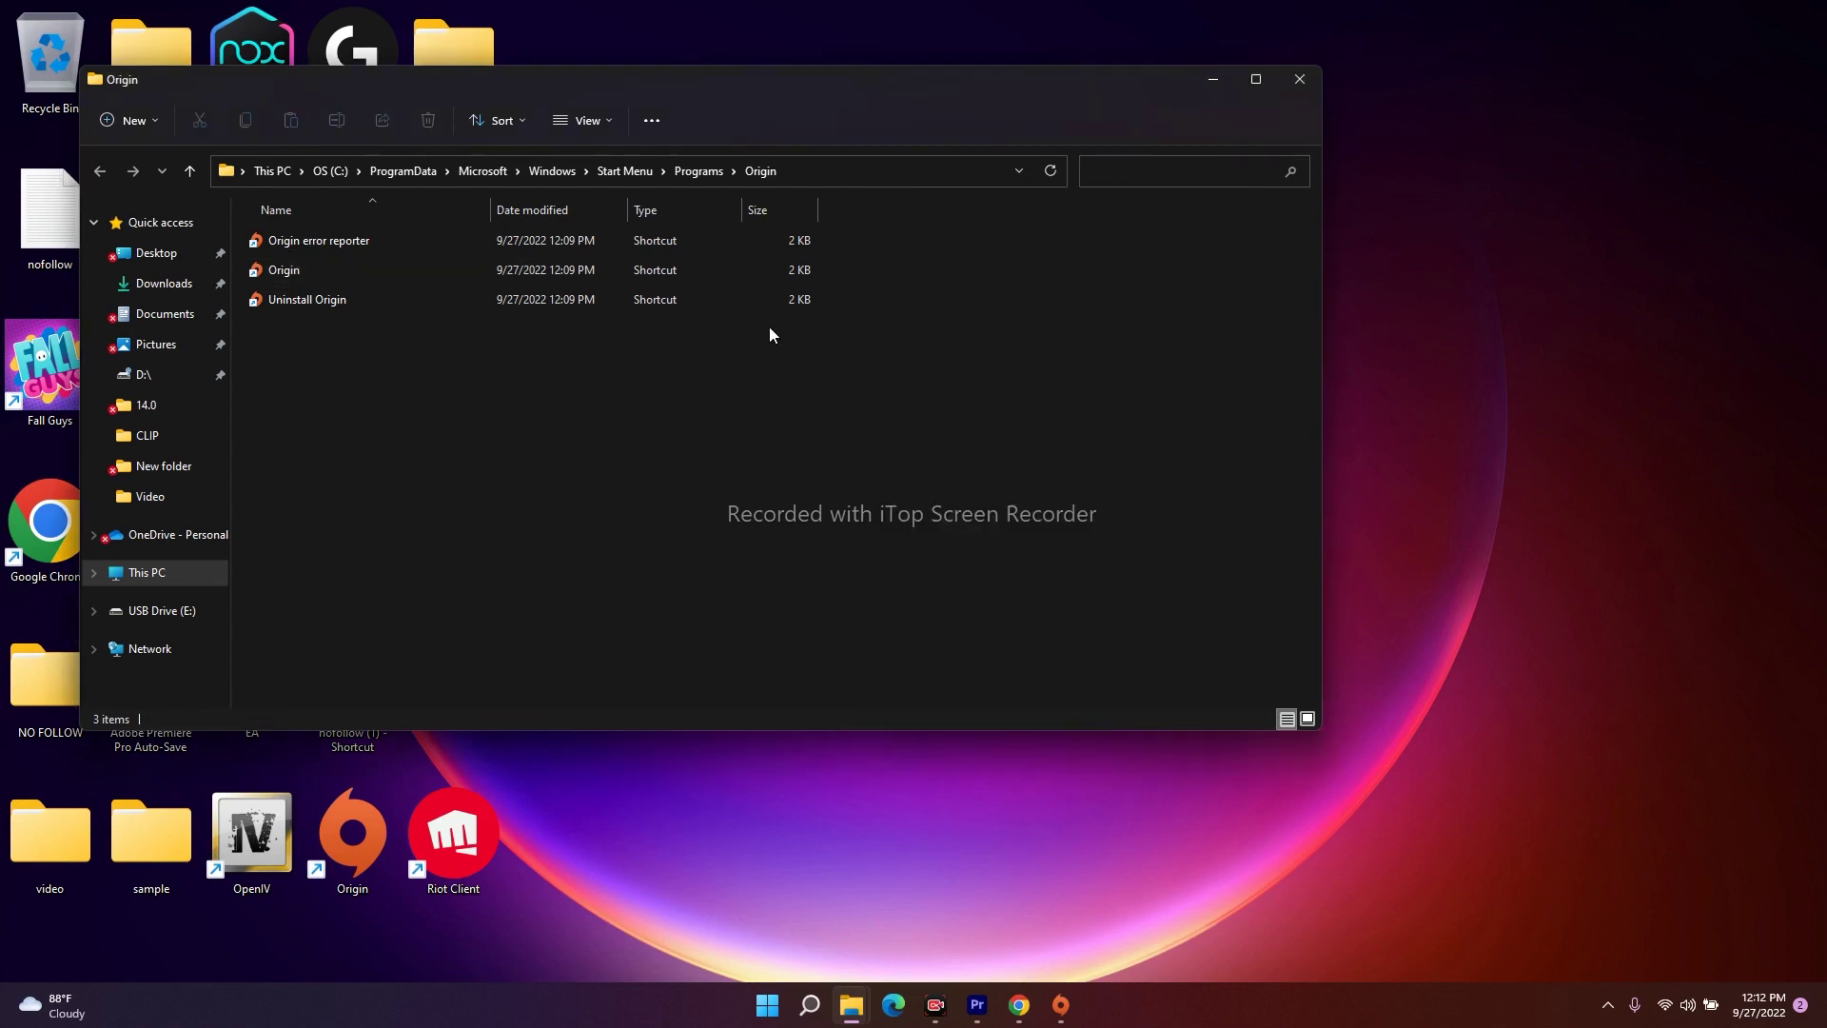
click(1300, 80)
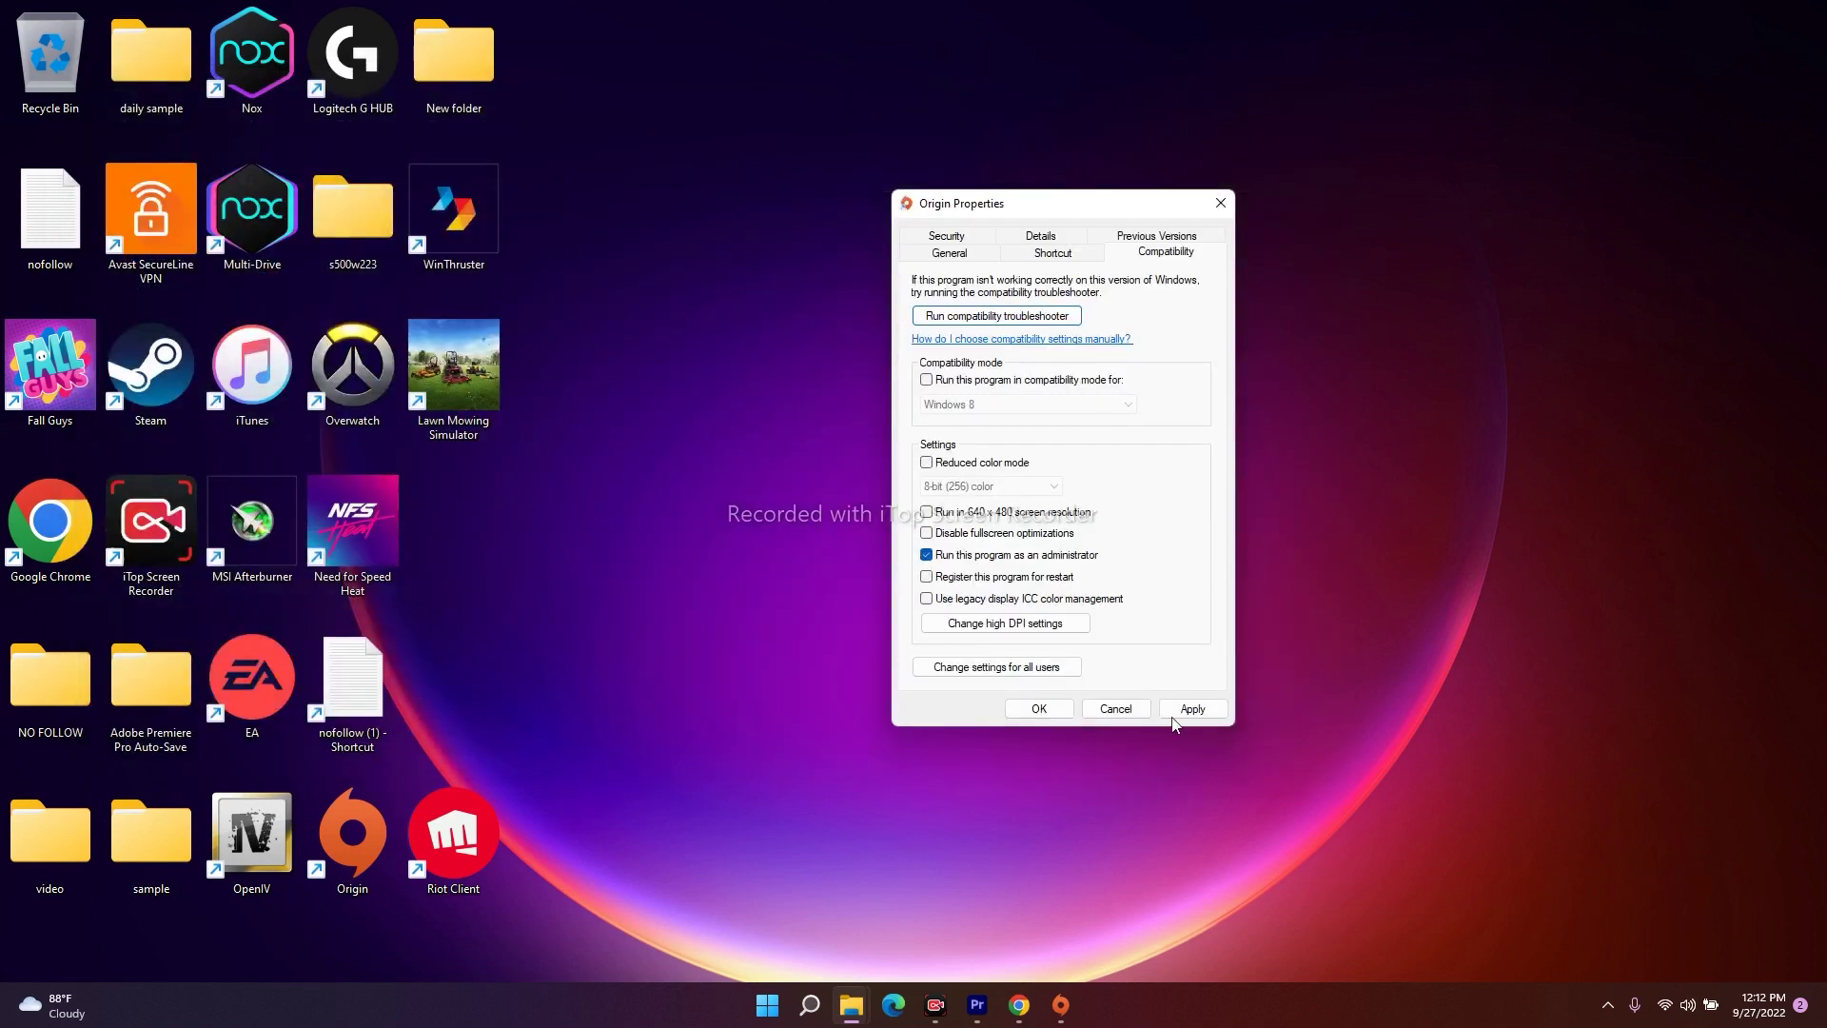
click(1115, 709)
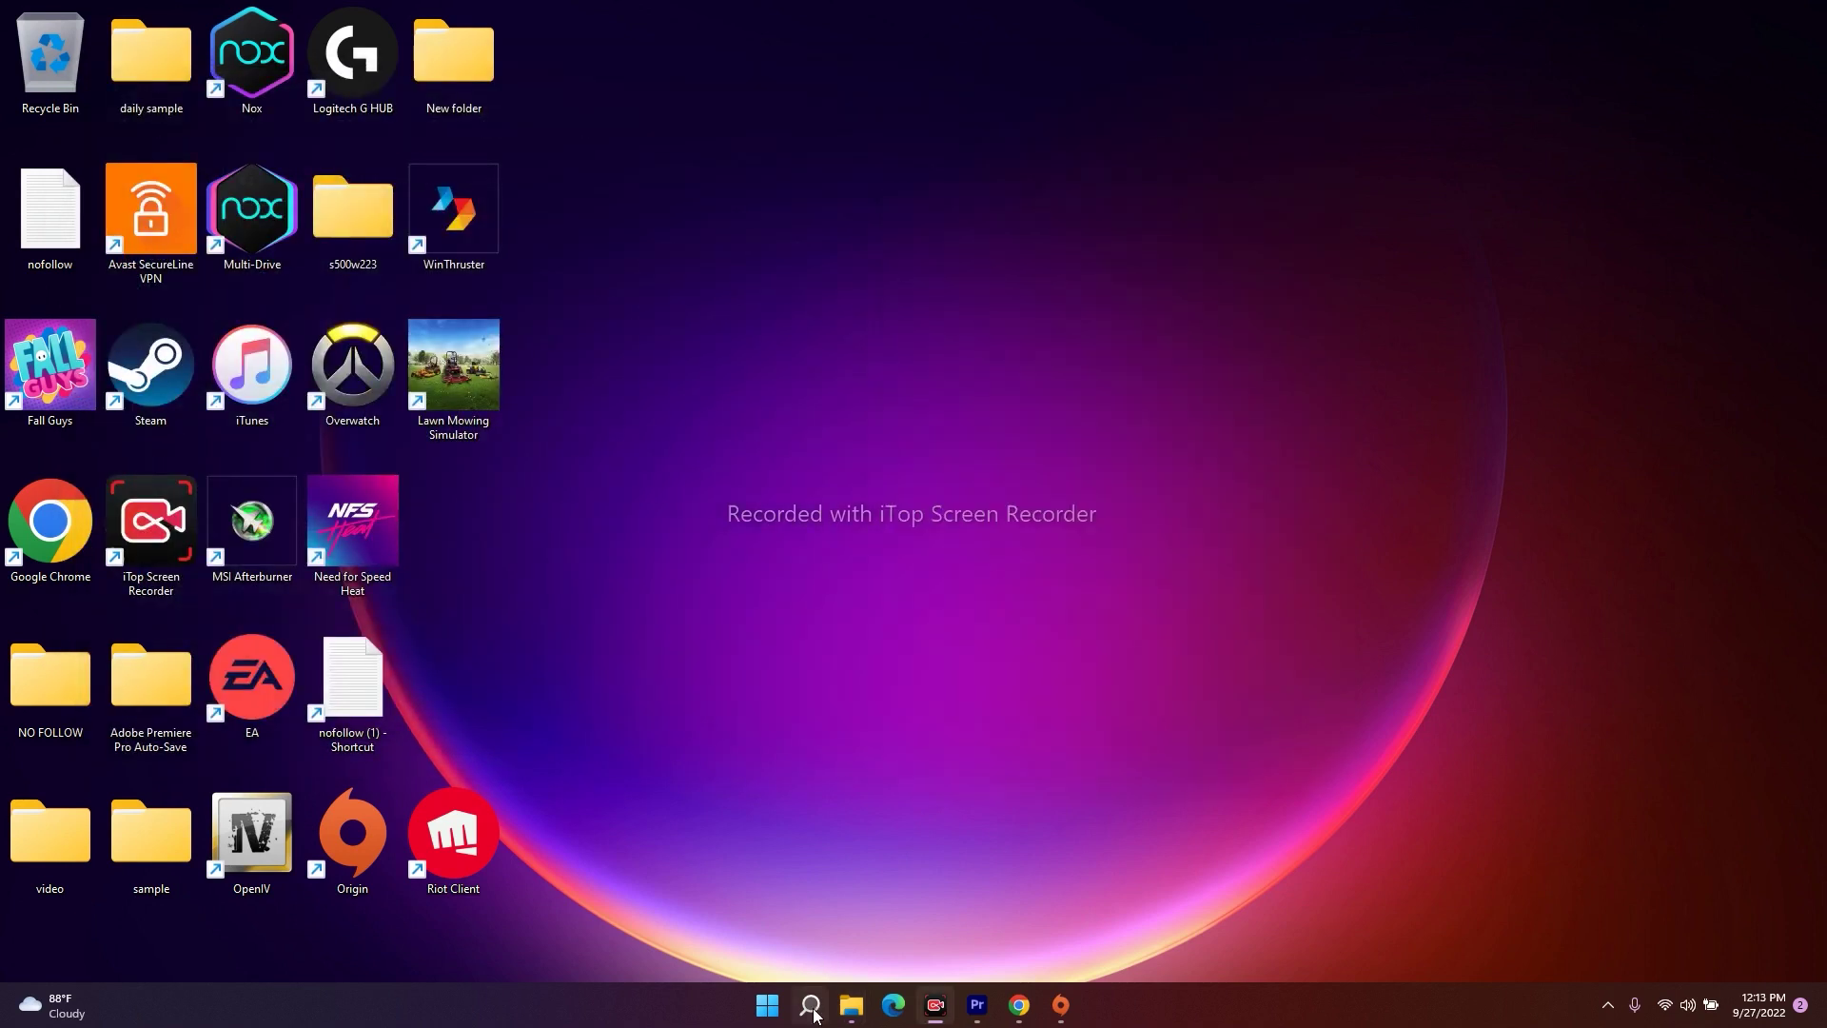
click(810, 1005)
text(ea)
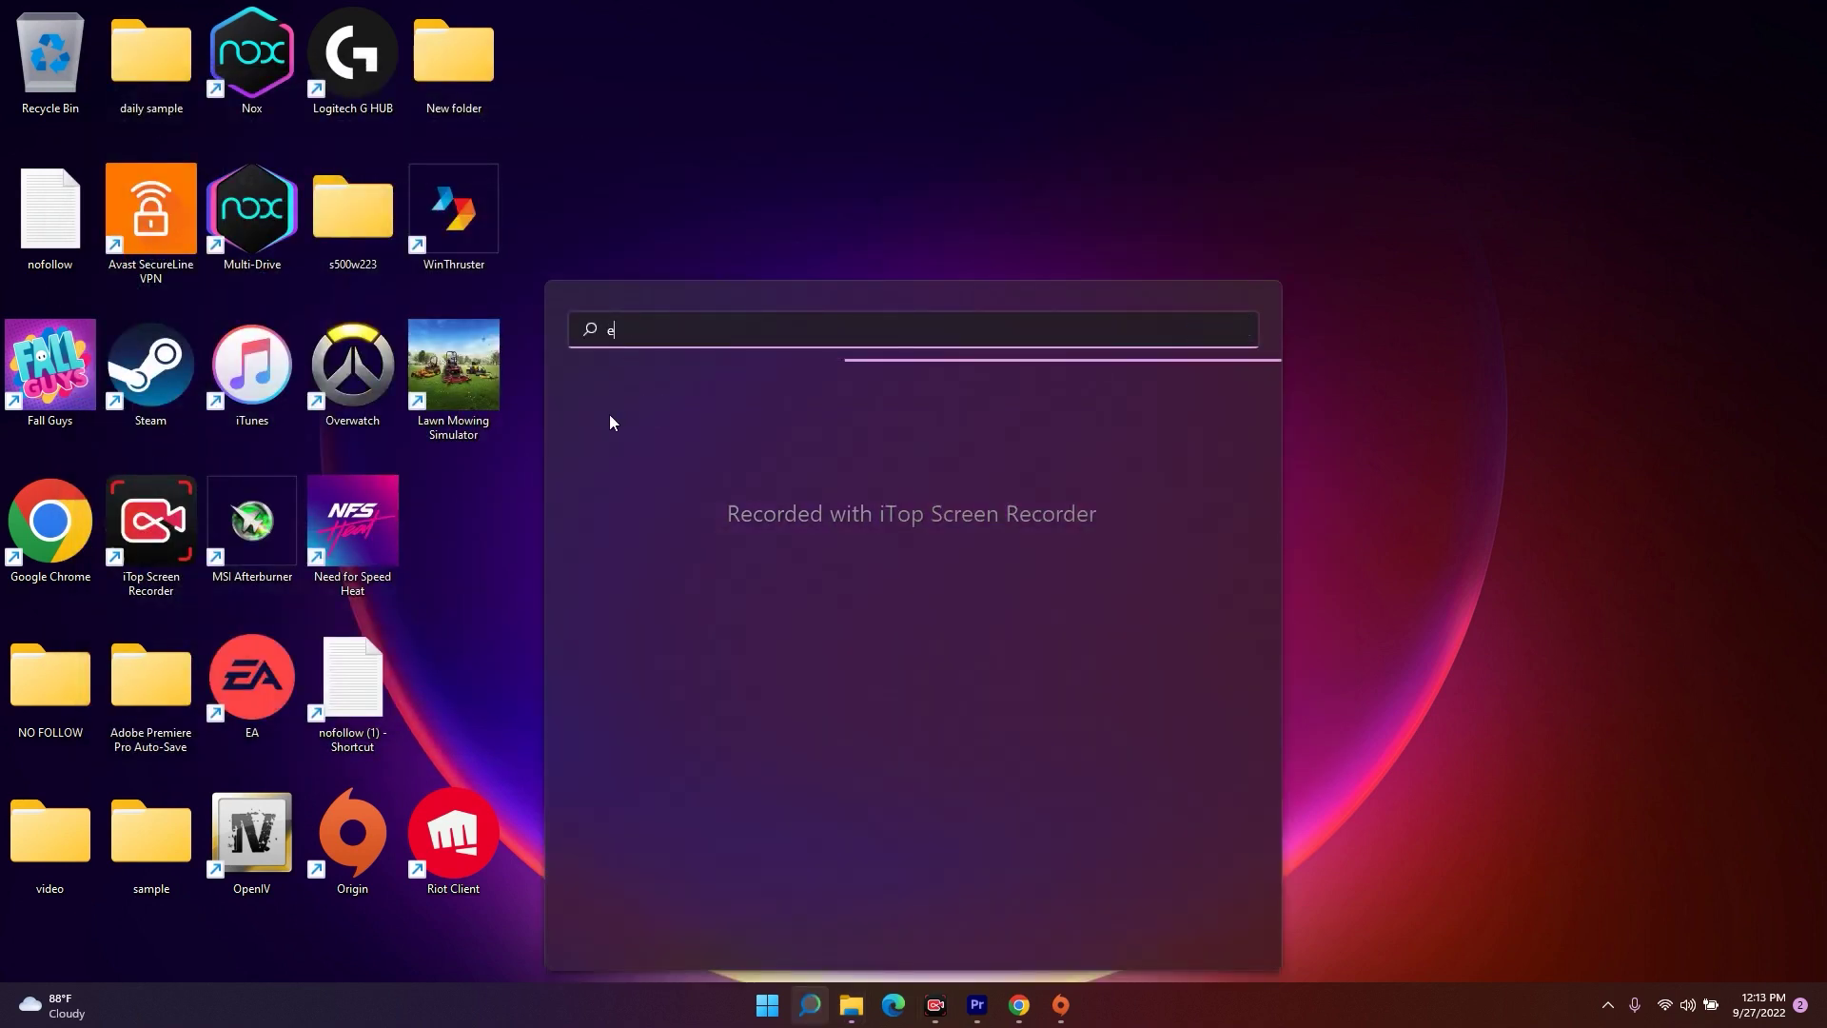
key(BackSpace)
key(BackSpace)
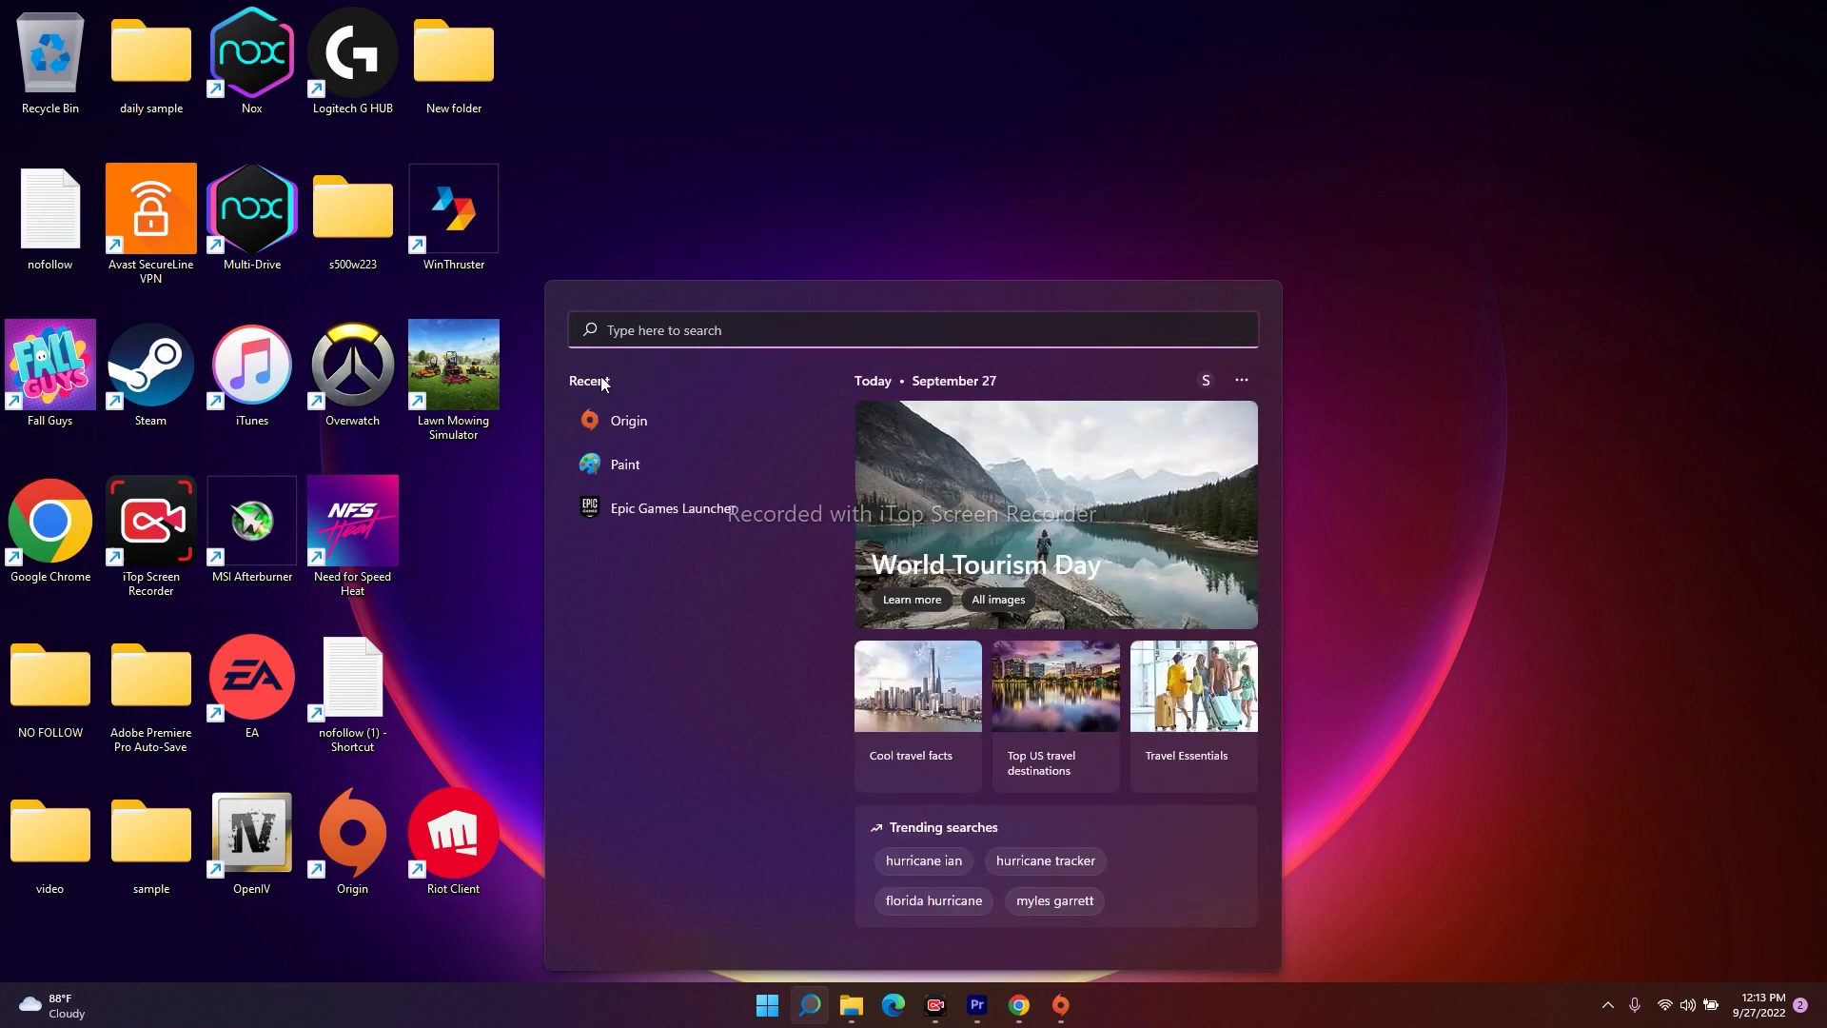
text(EA)
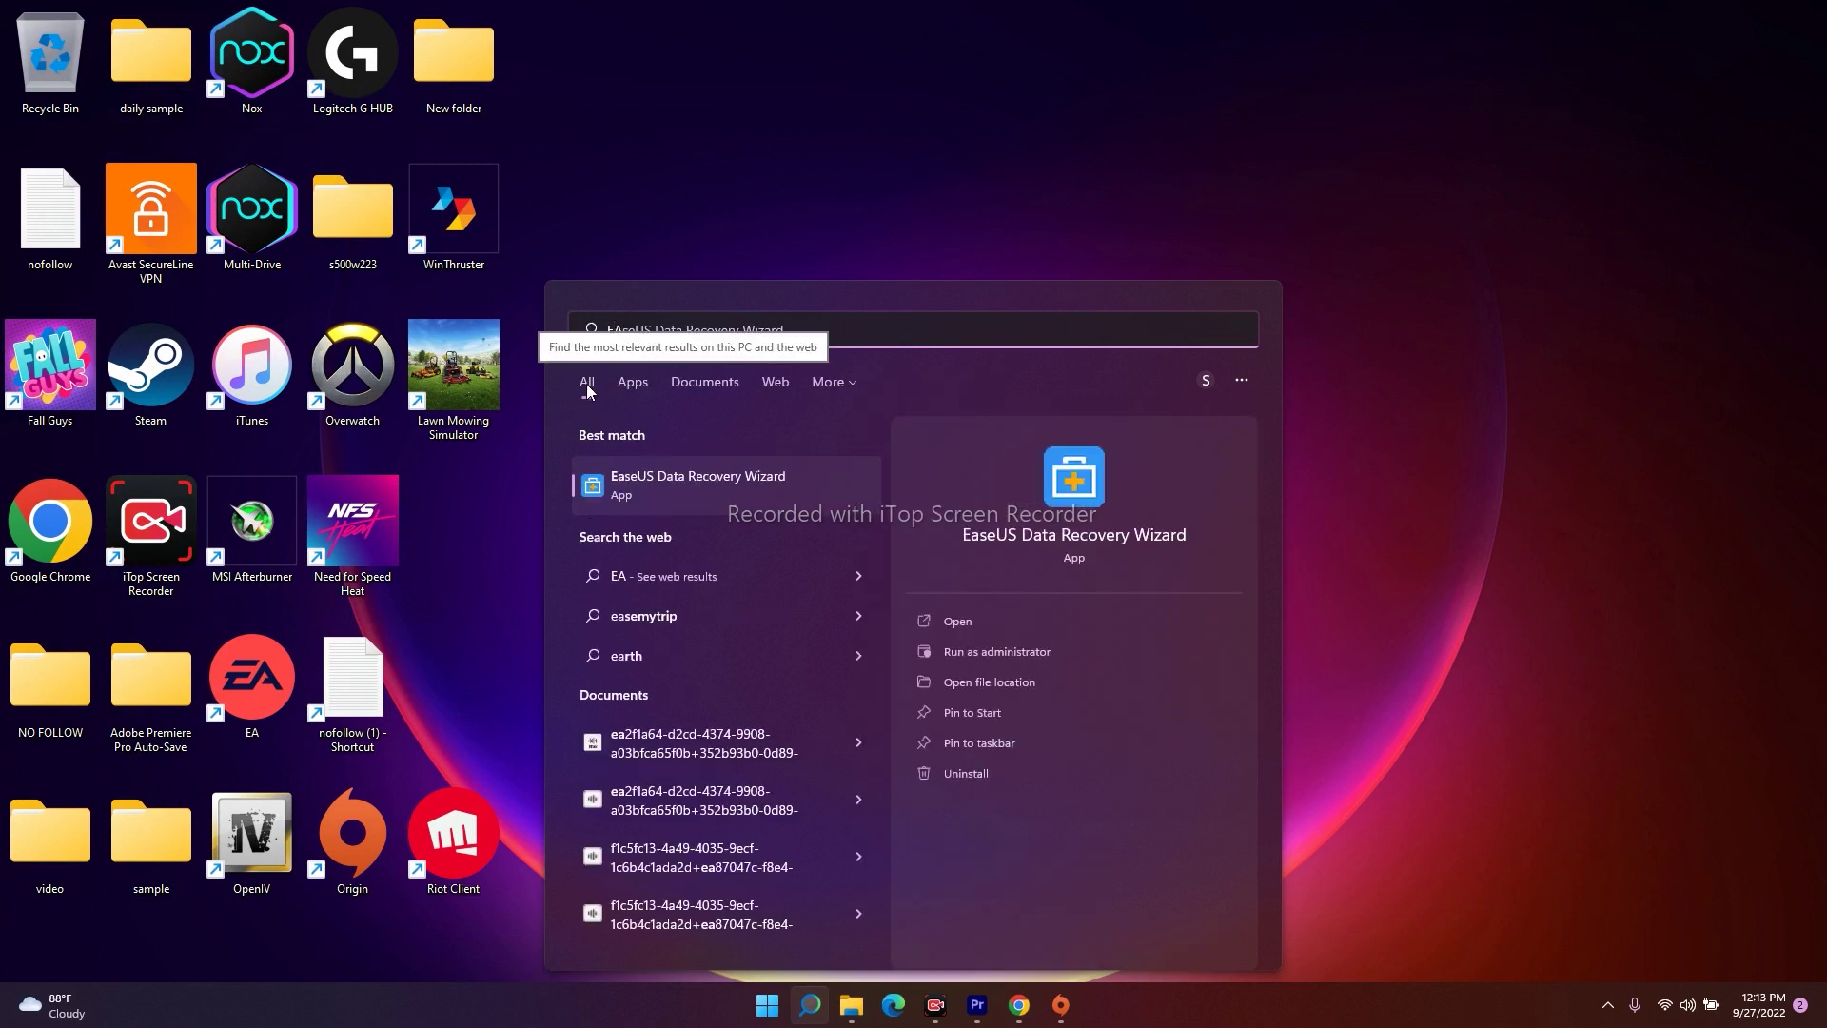
click(910, 196)
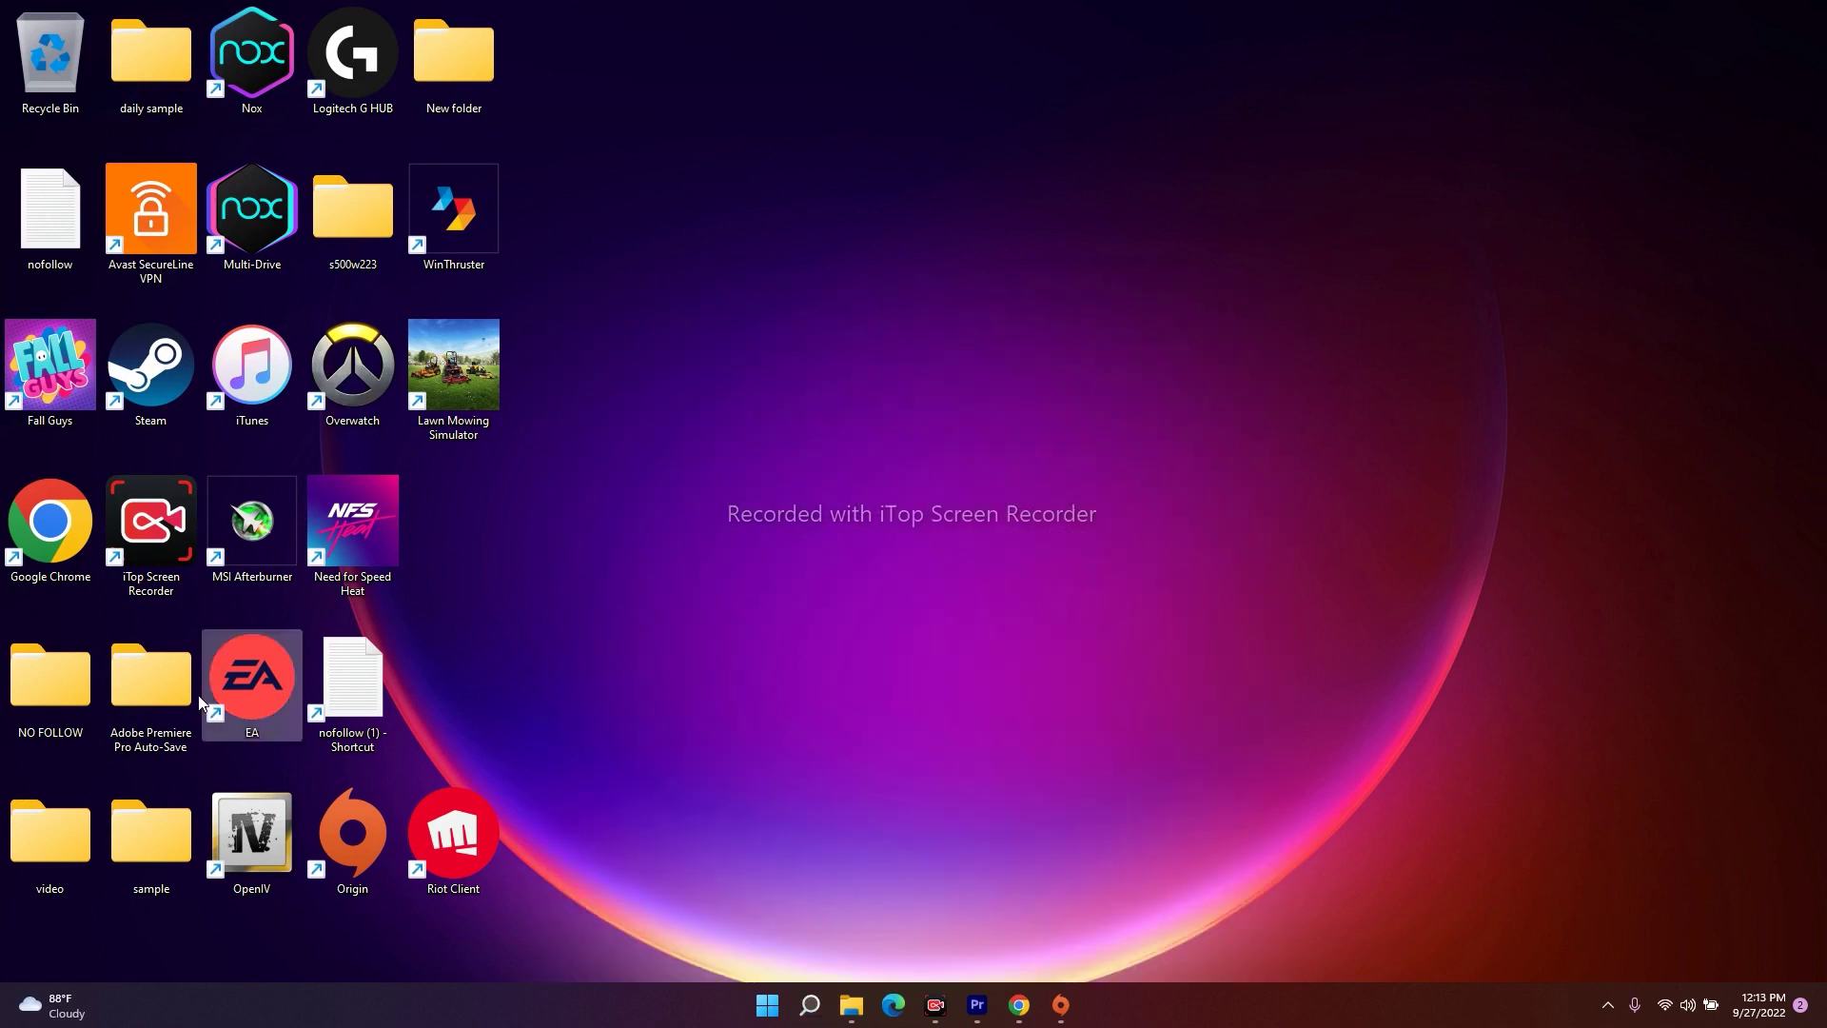
- Open the EA desktop shortcut's file location and bring up the compatibility properties of EALauncher
right_click(261, 699)
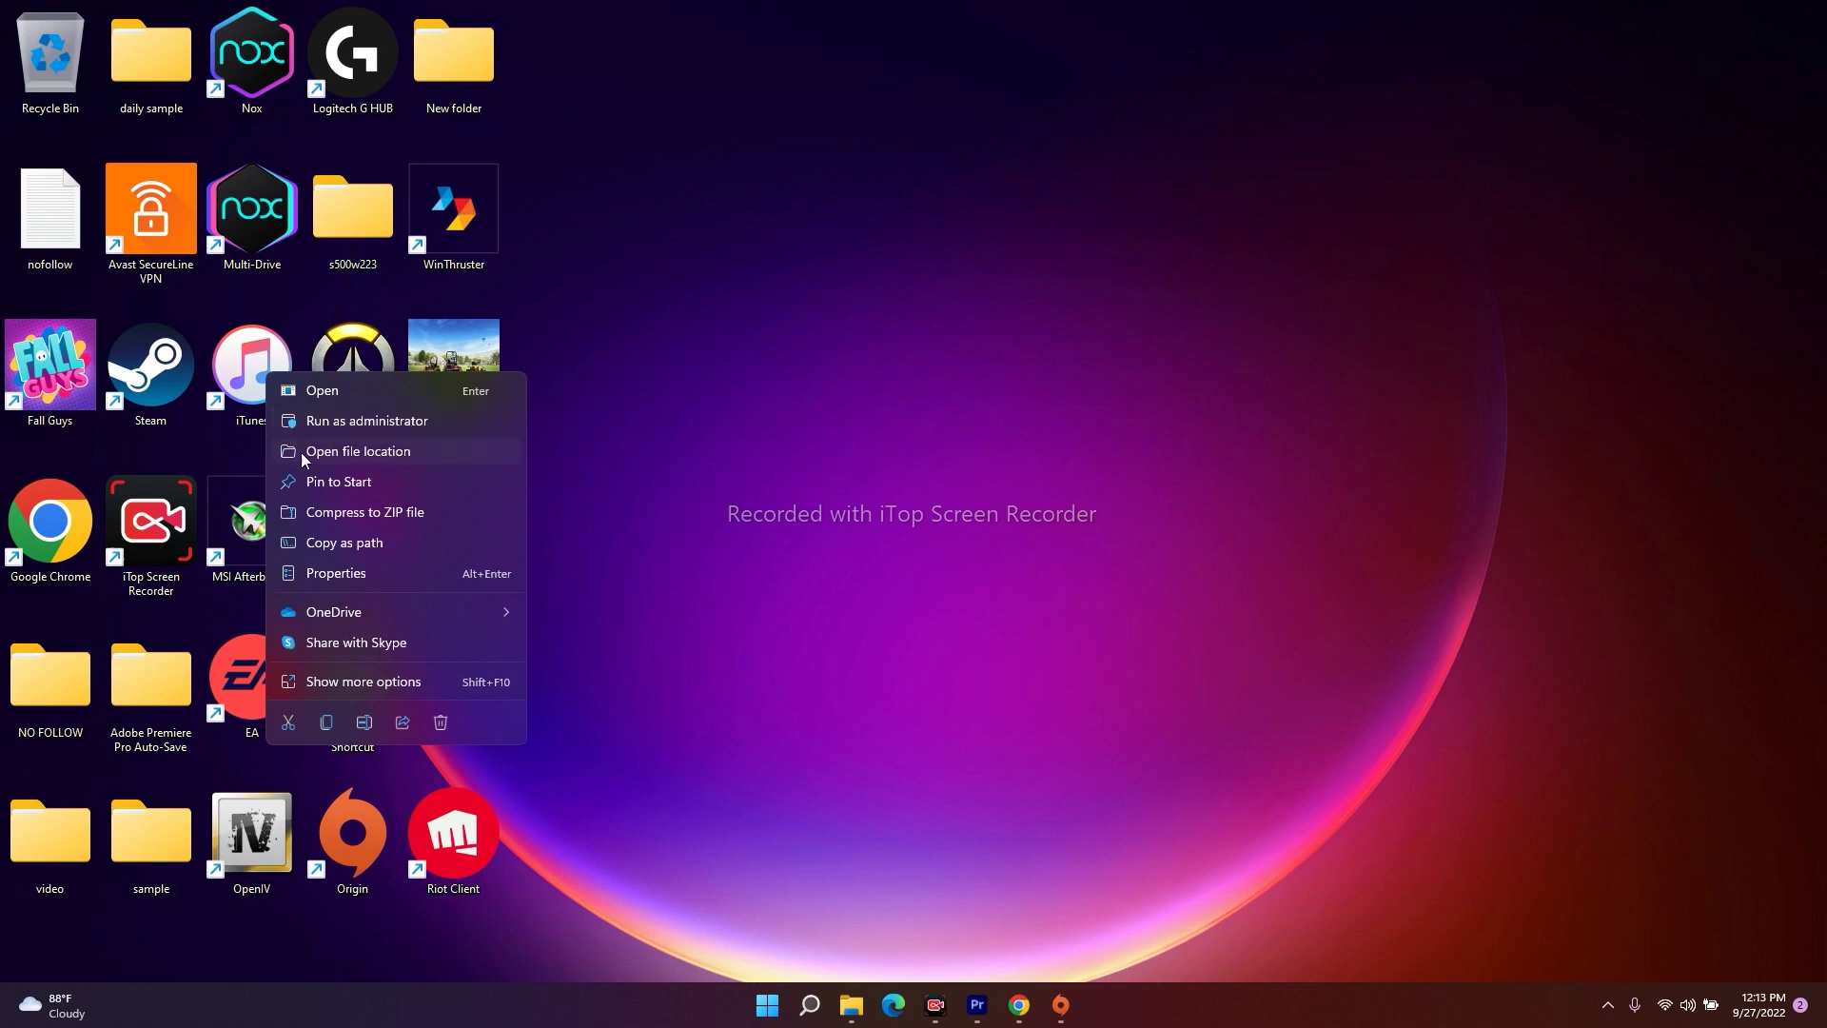
click(354, 453)
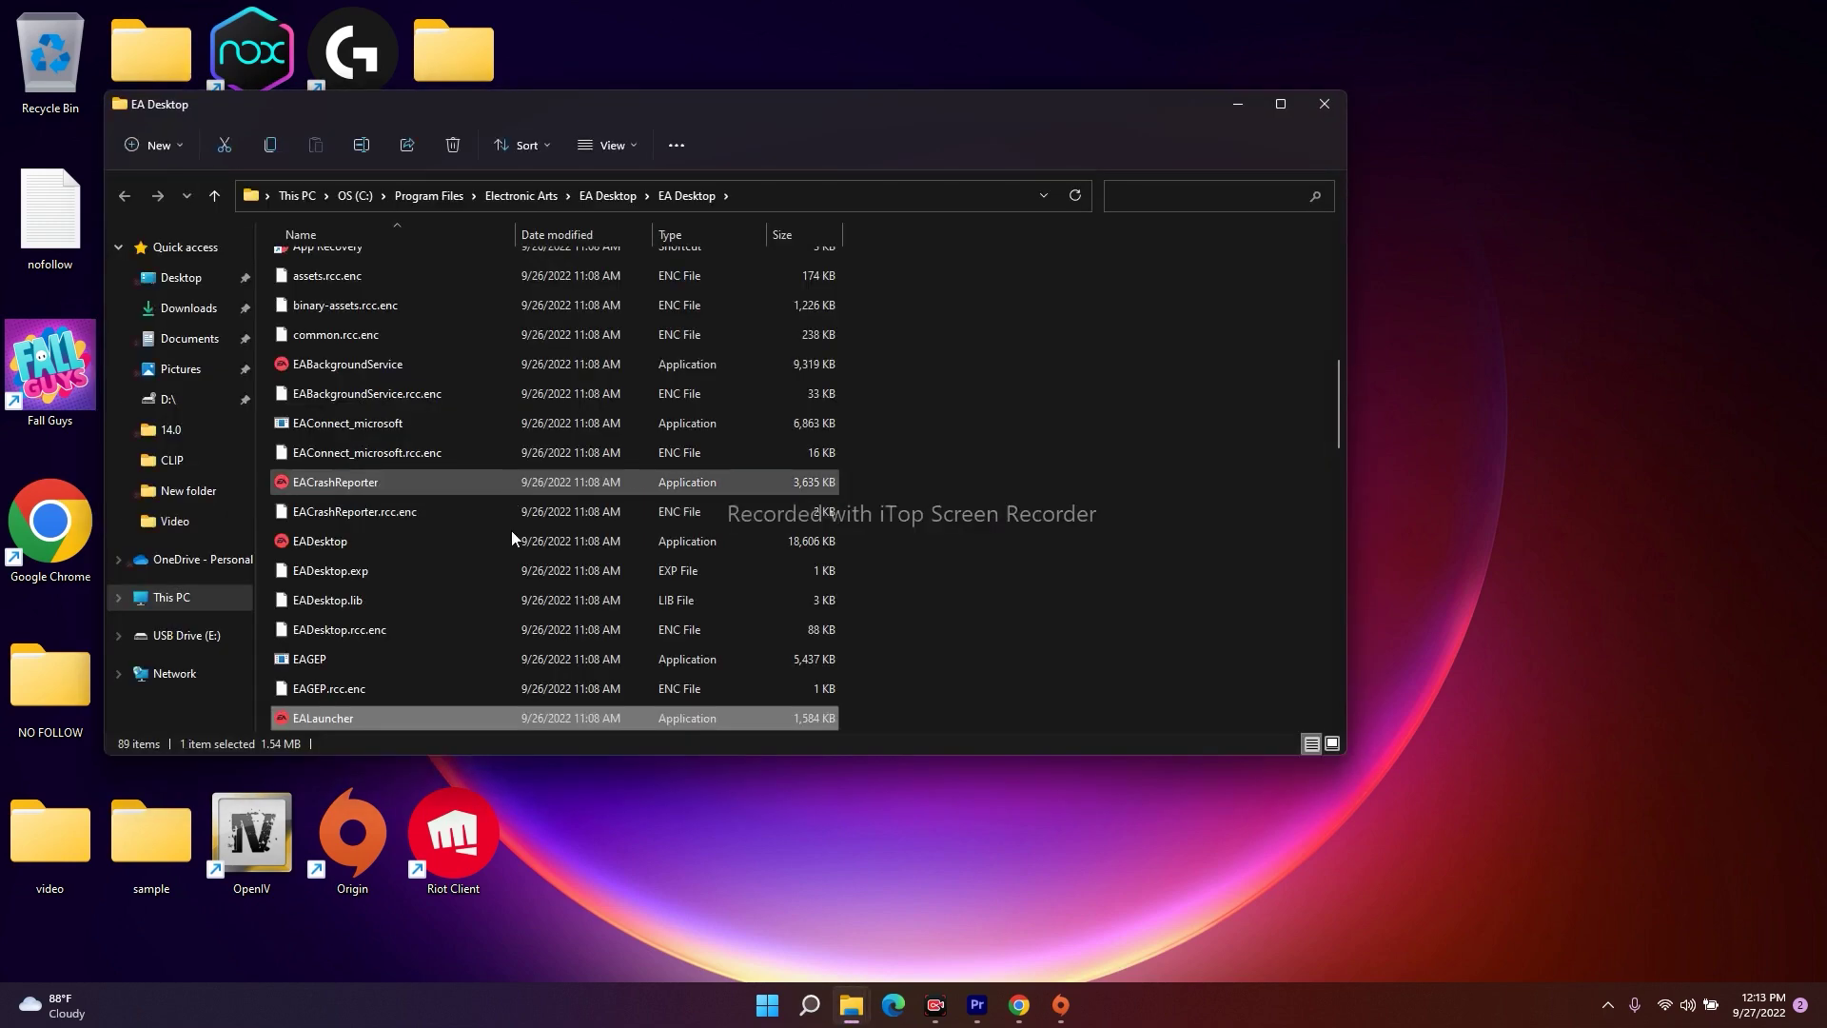
right_click(349, 716)
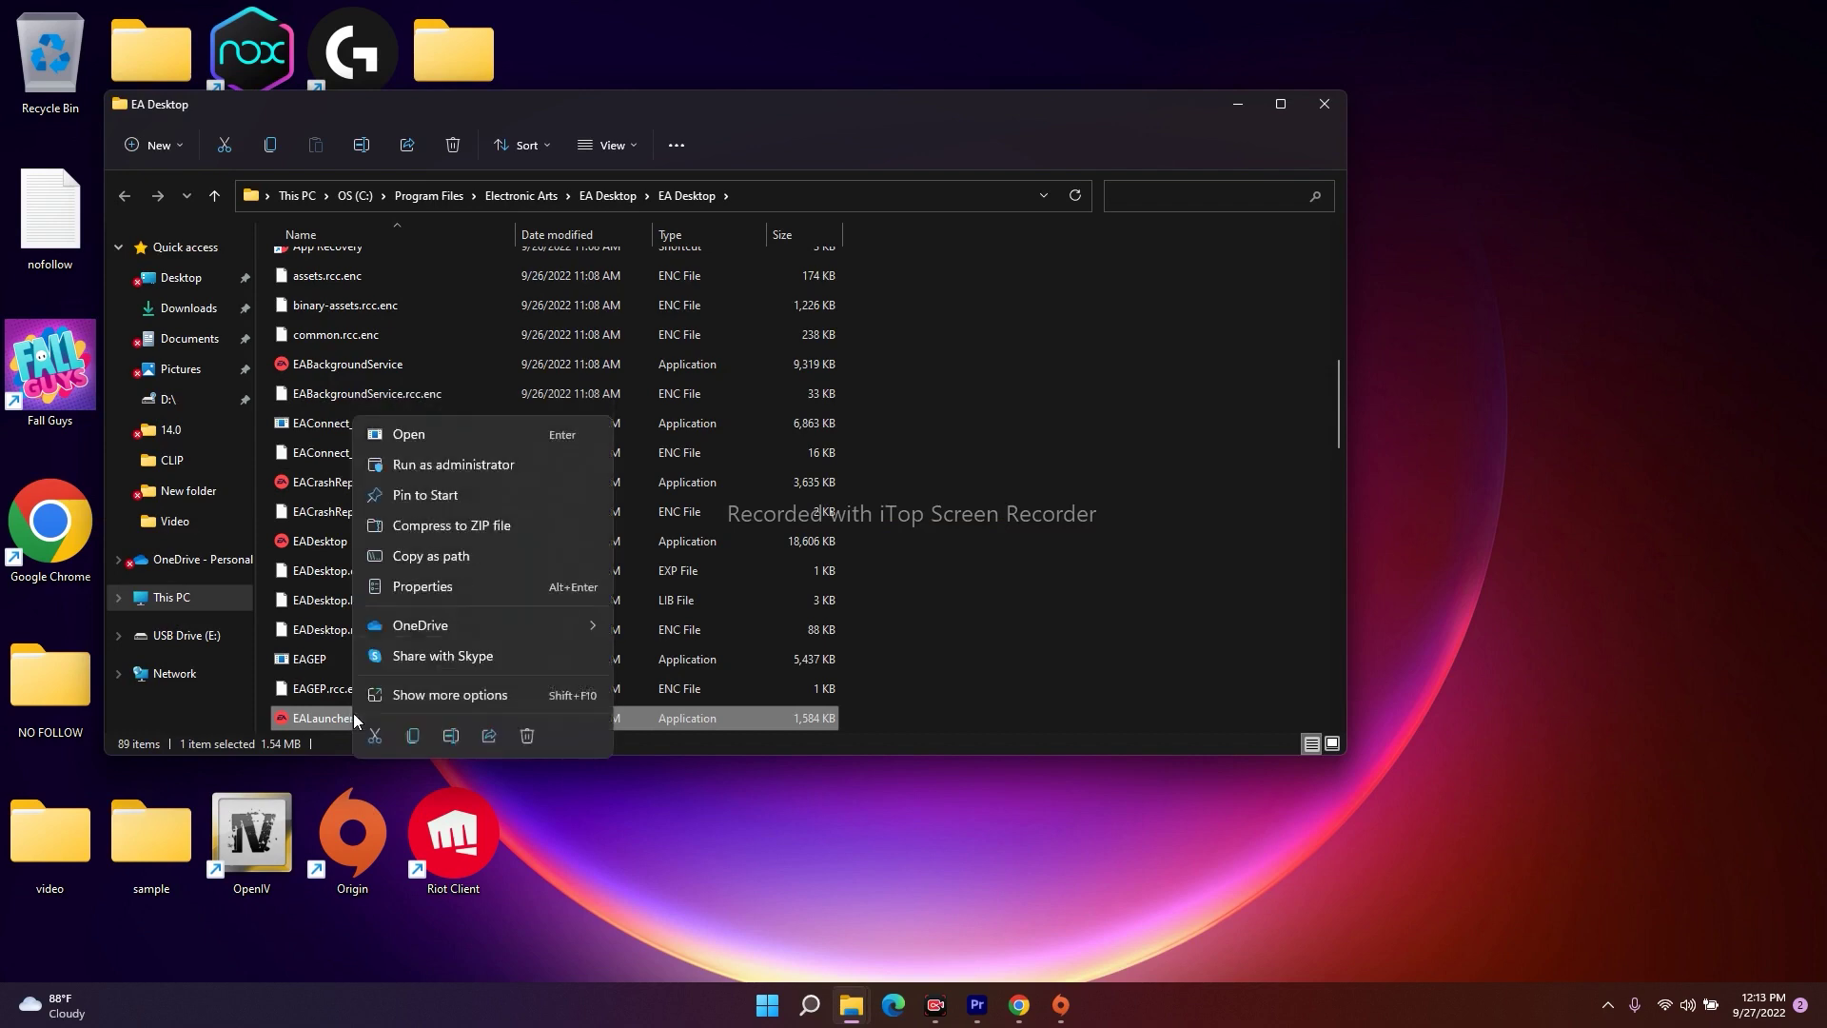
click(460, 694)
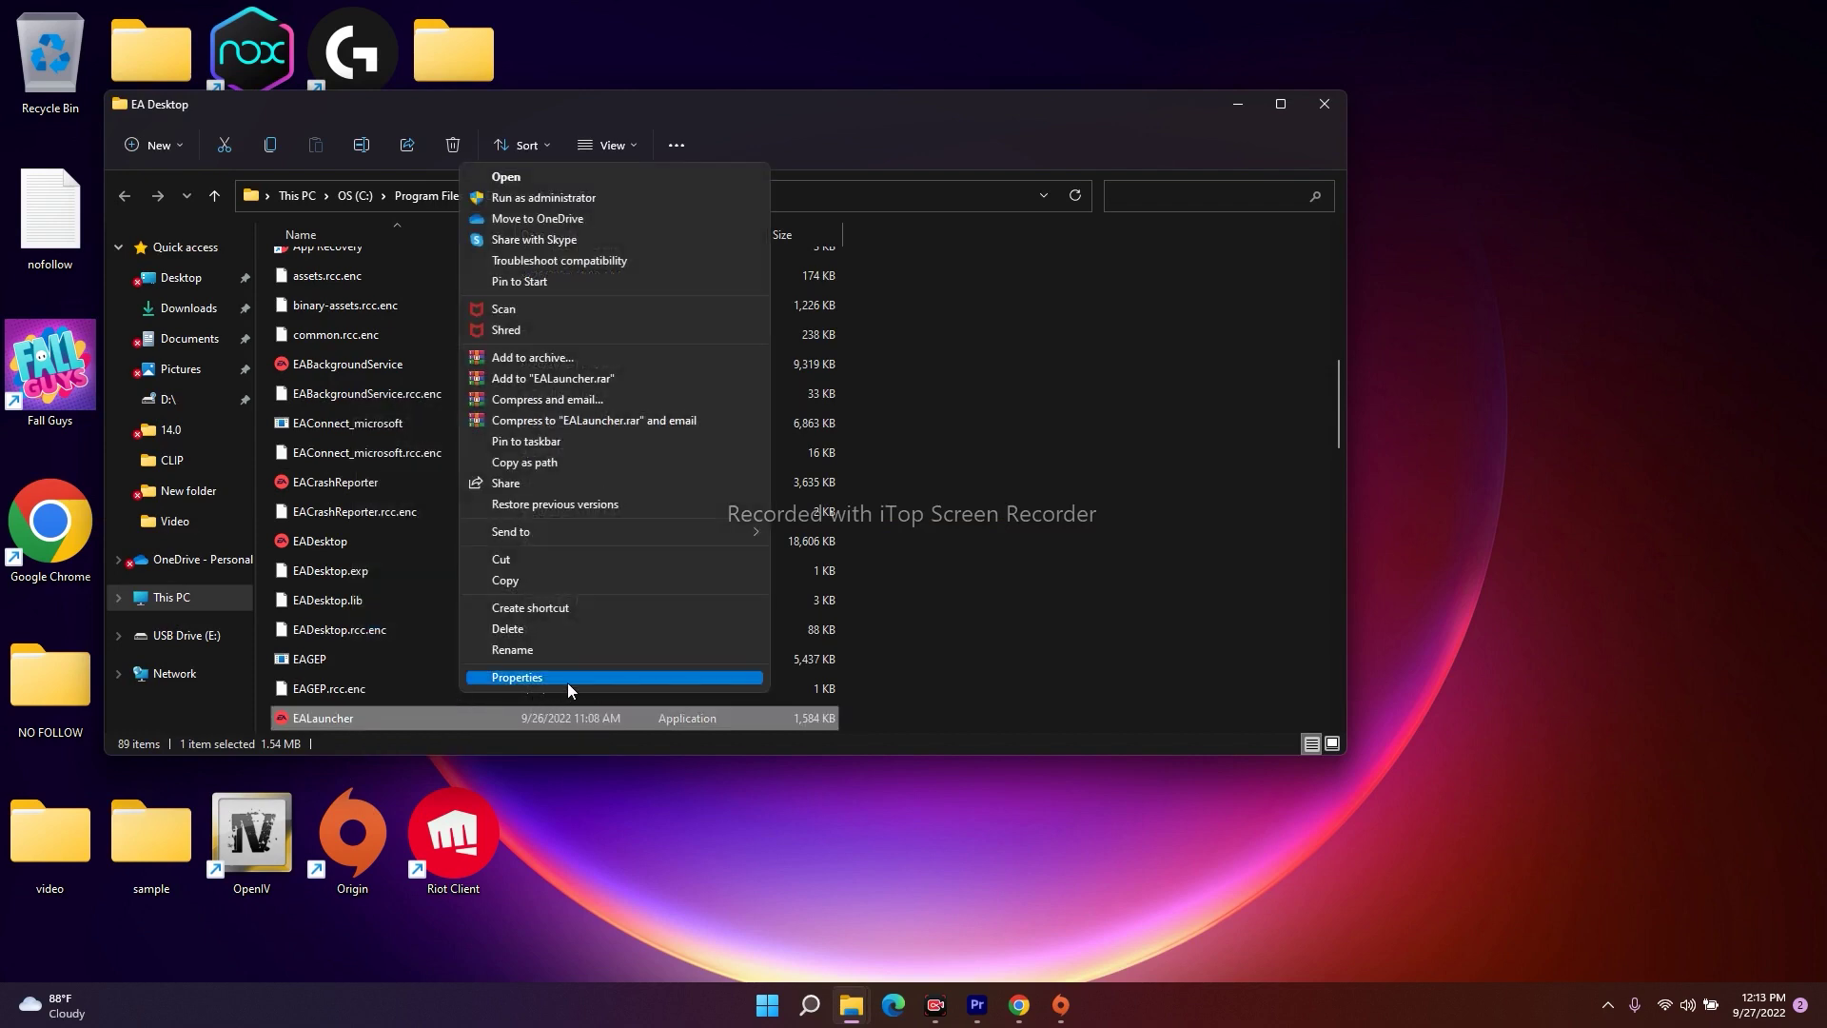
click(567, 683)
drag(619, 457, 1058, 295)
click(964, 334)
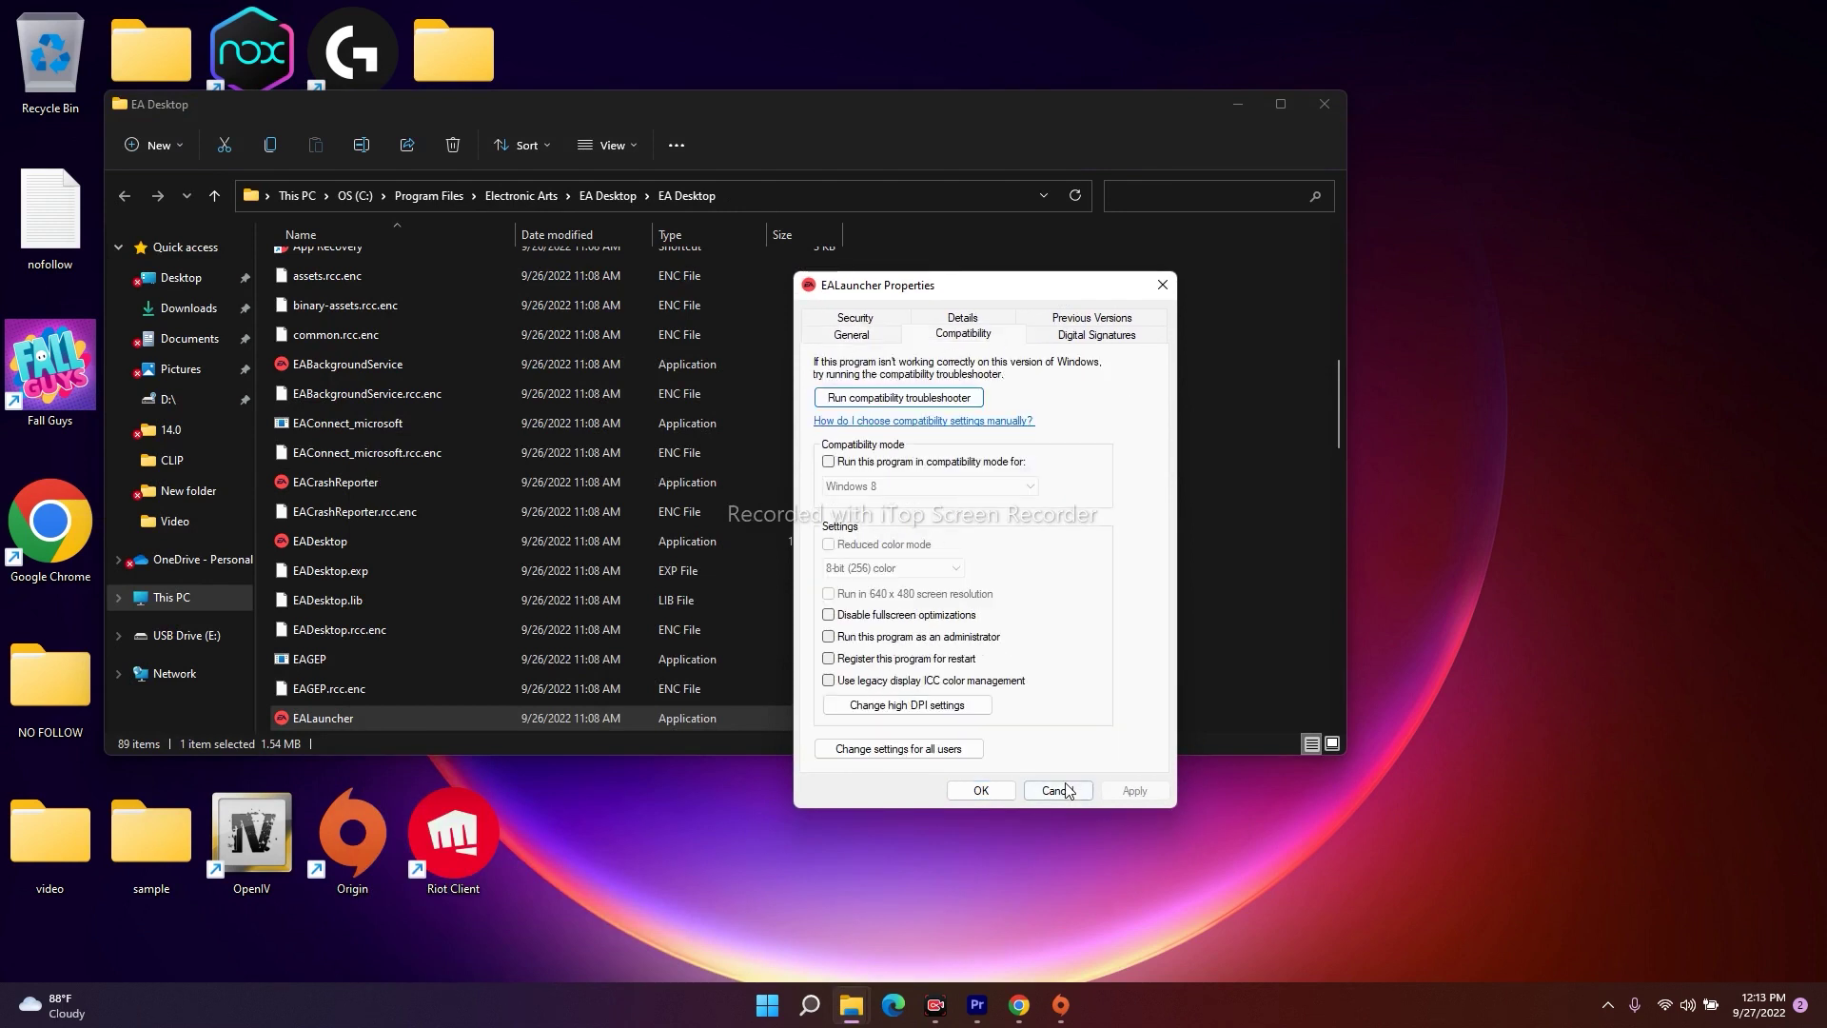
- Try to set EALauncher to run as an administrator, then dismiss its properties and close the EA Desktop folder
click(928, 638)
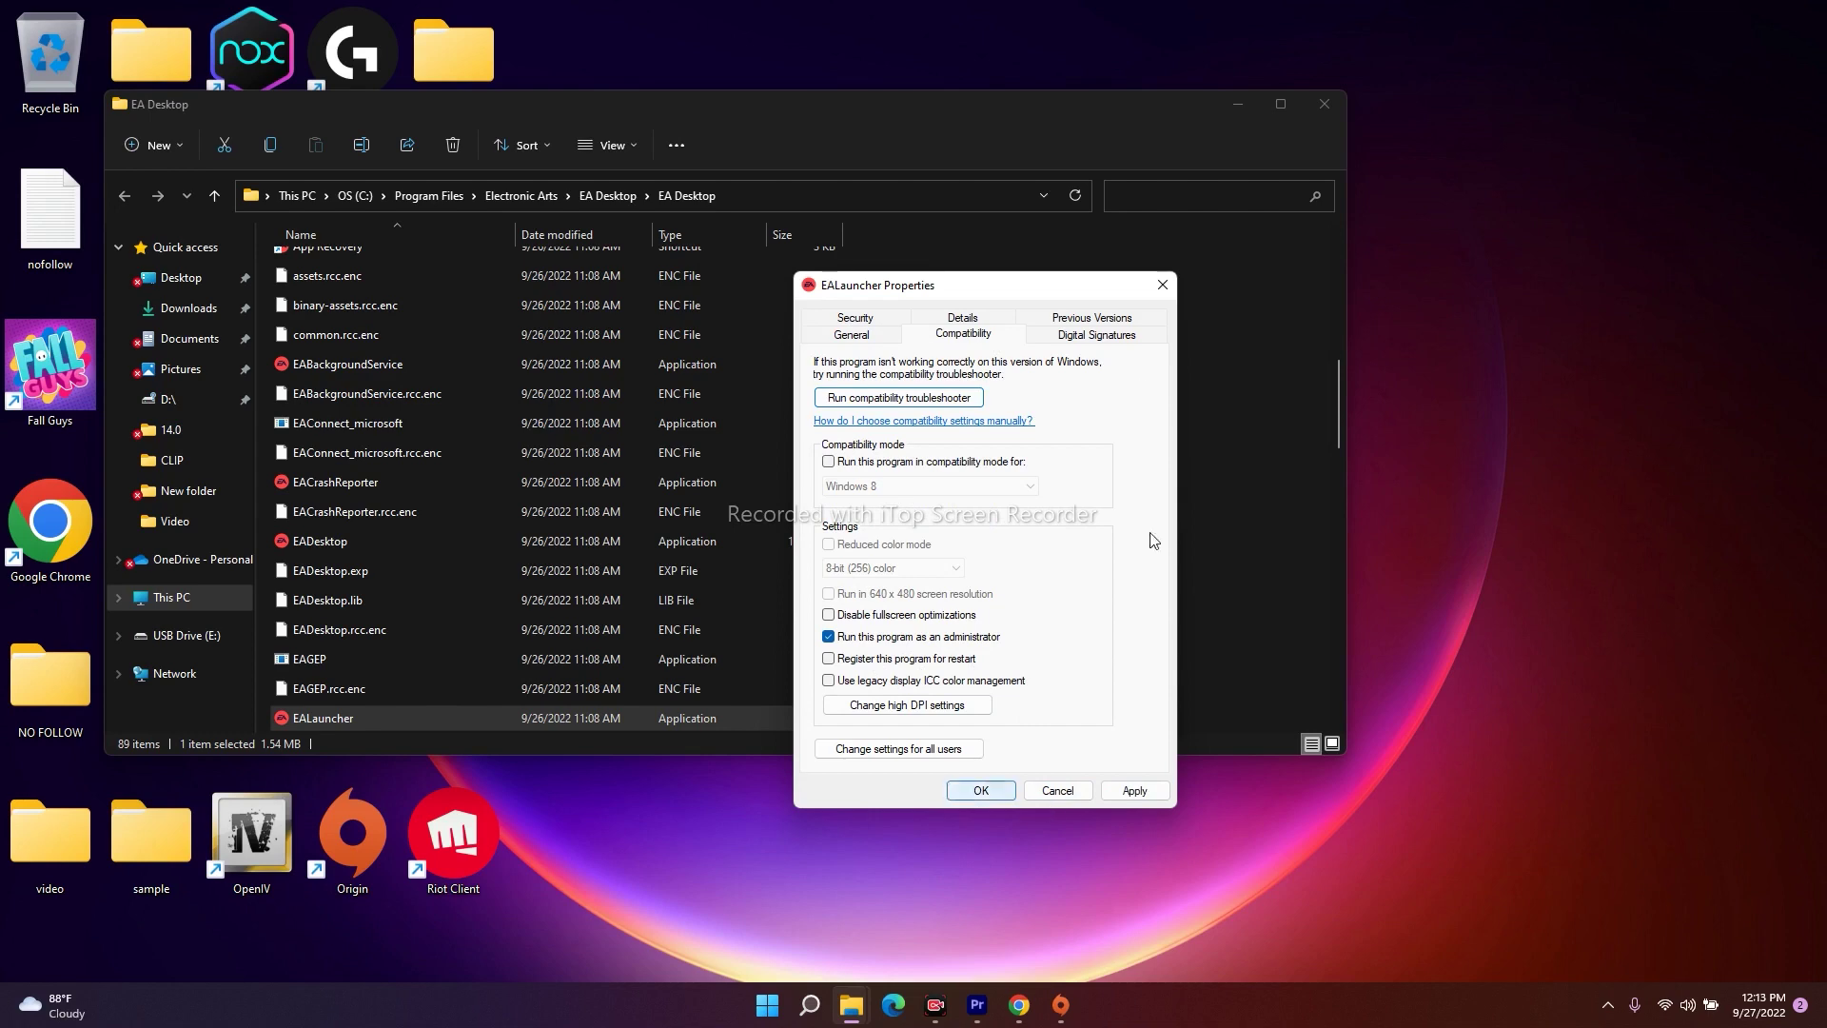
click(1161, 285)
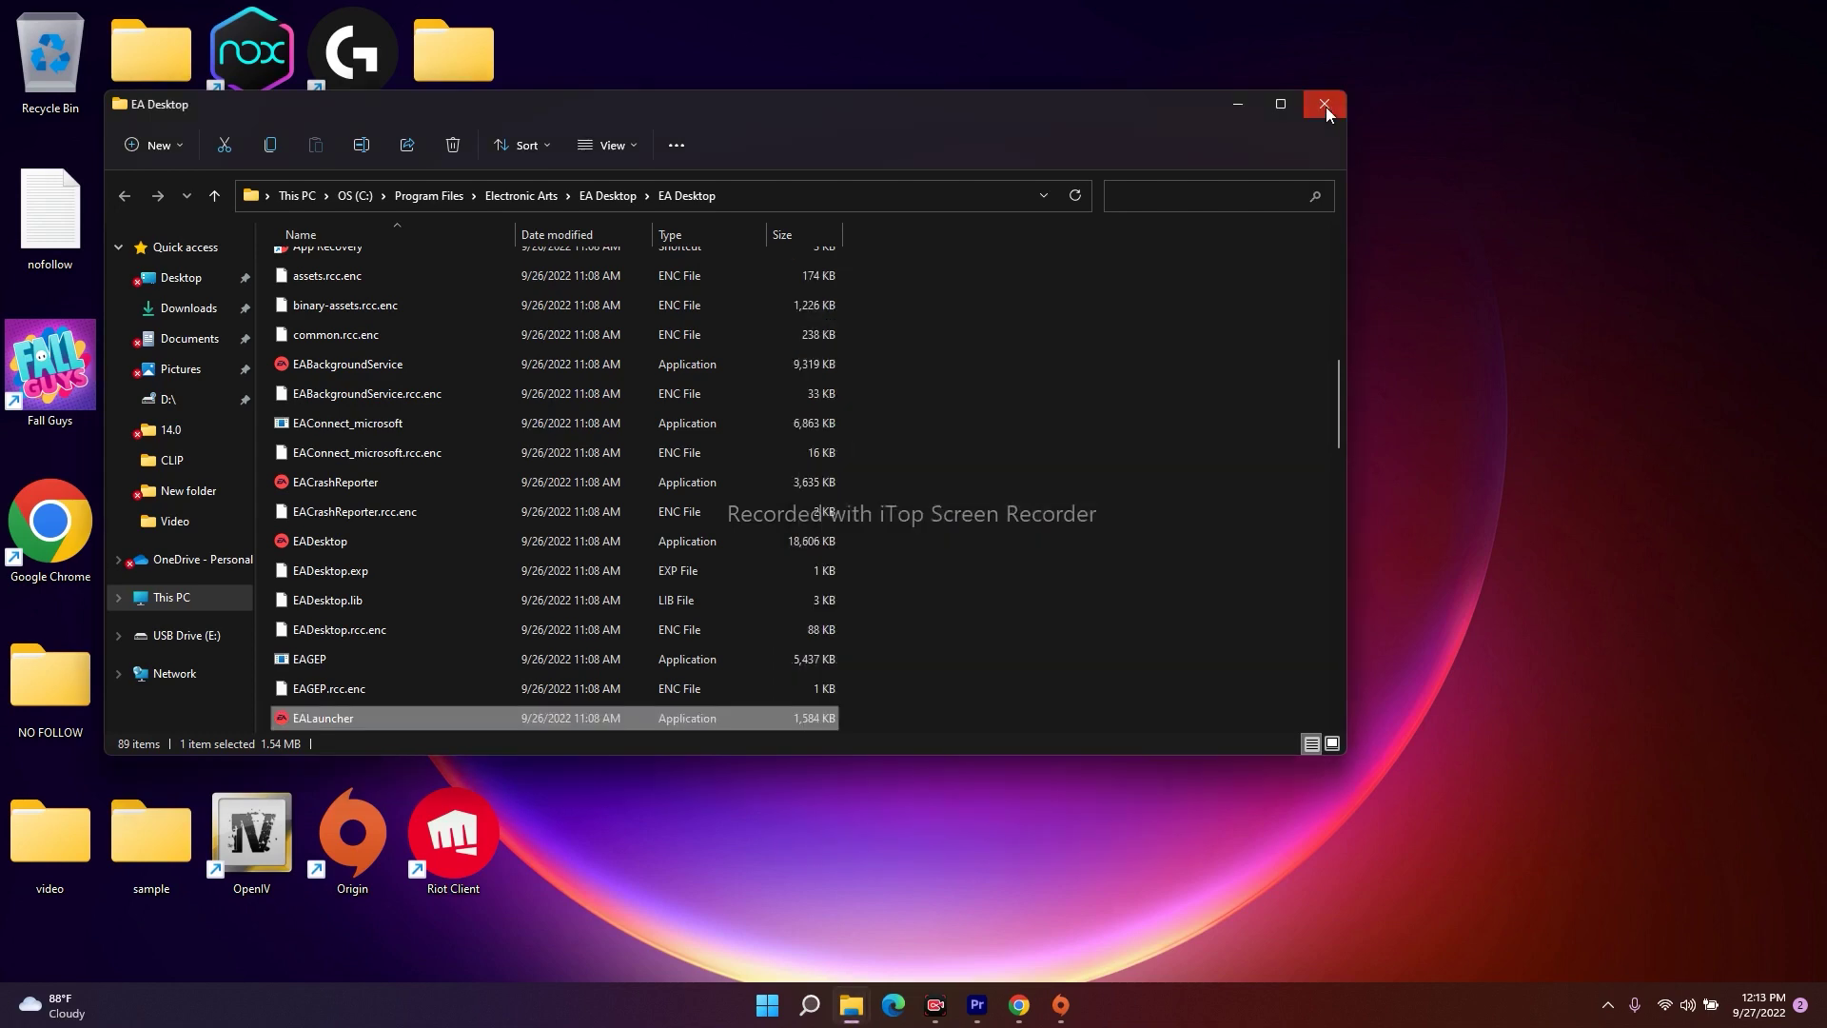
click(1326, 106)
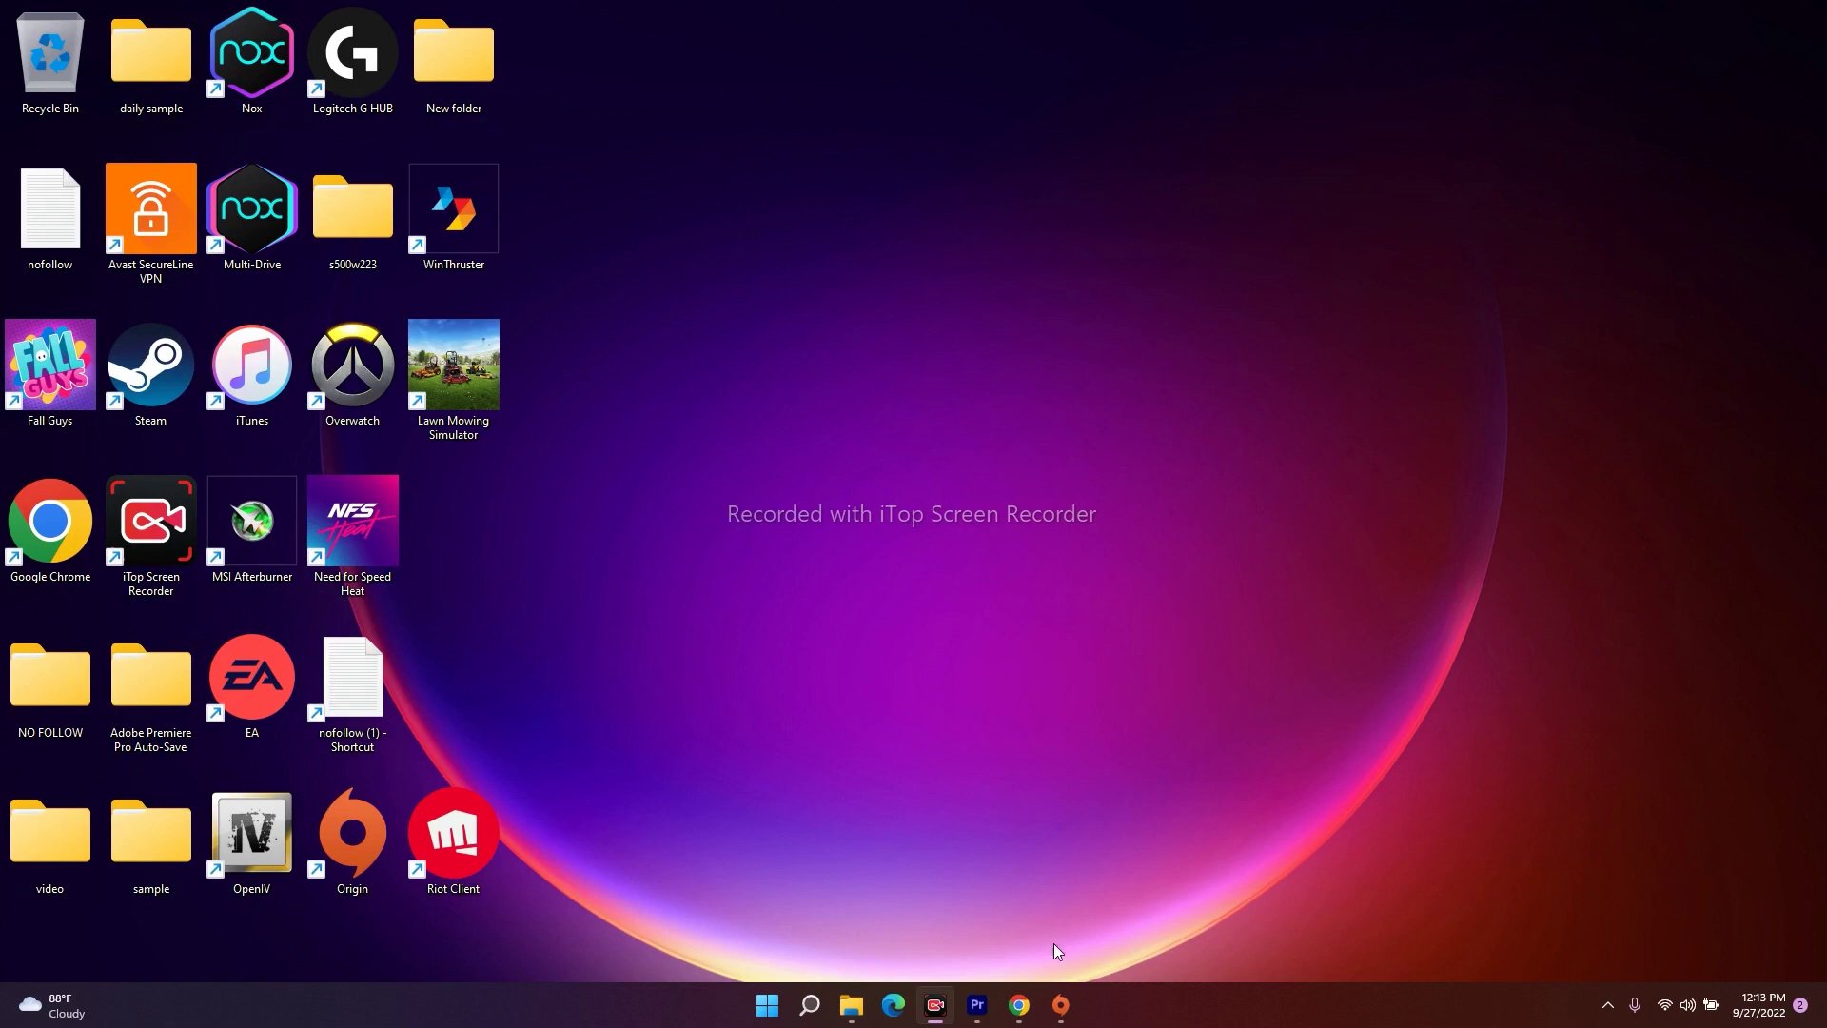
mouse_move(1061, 1005)
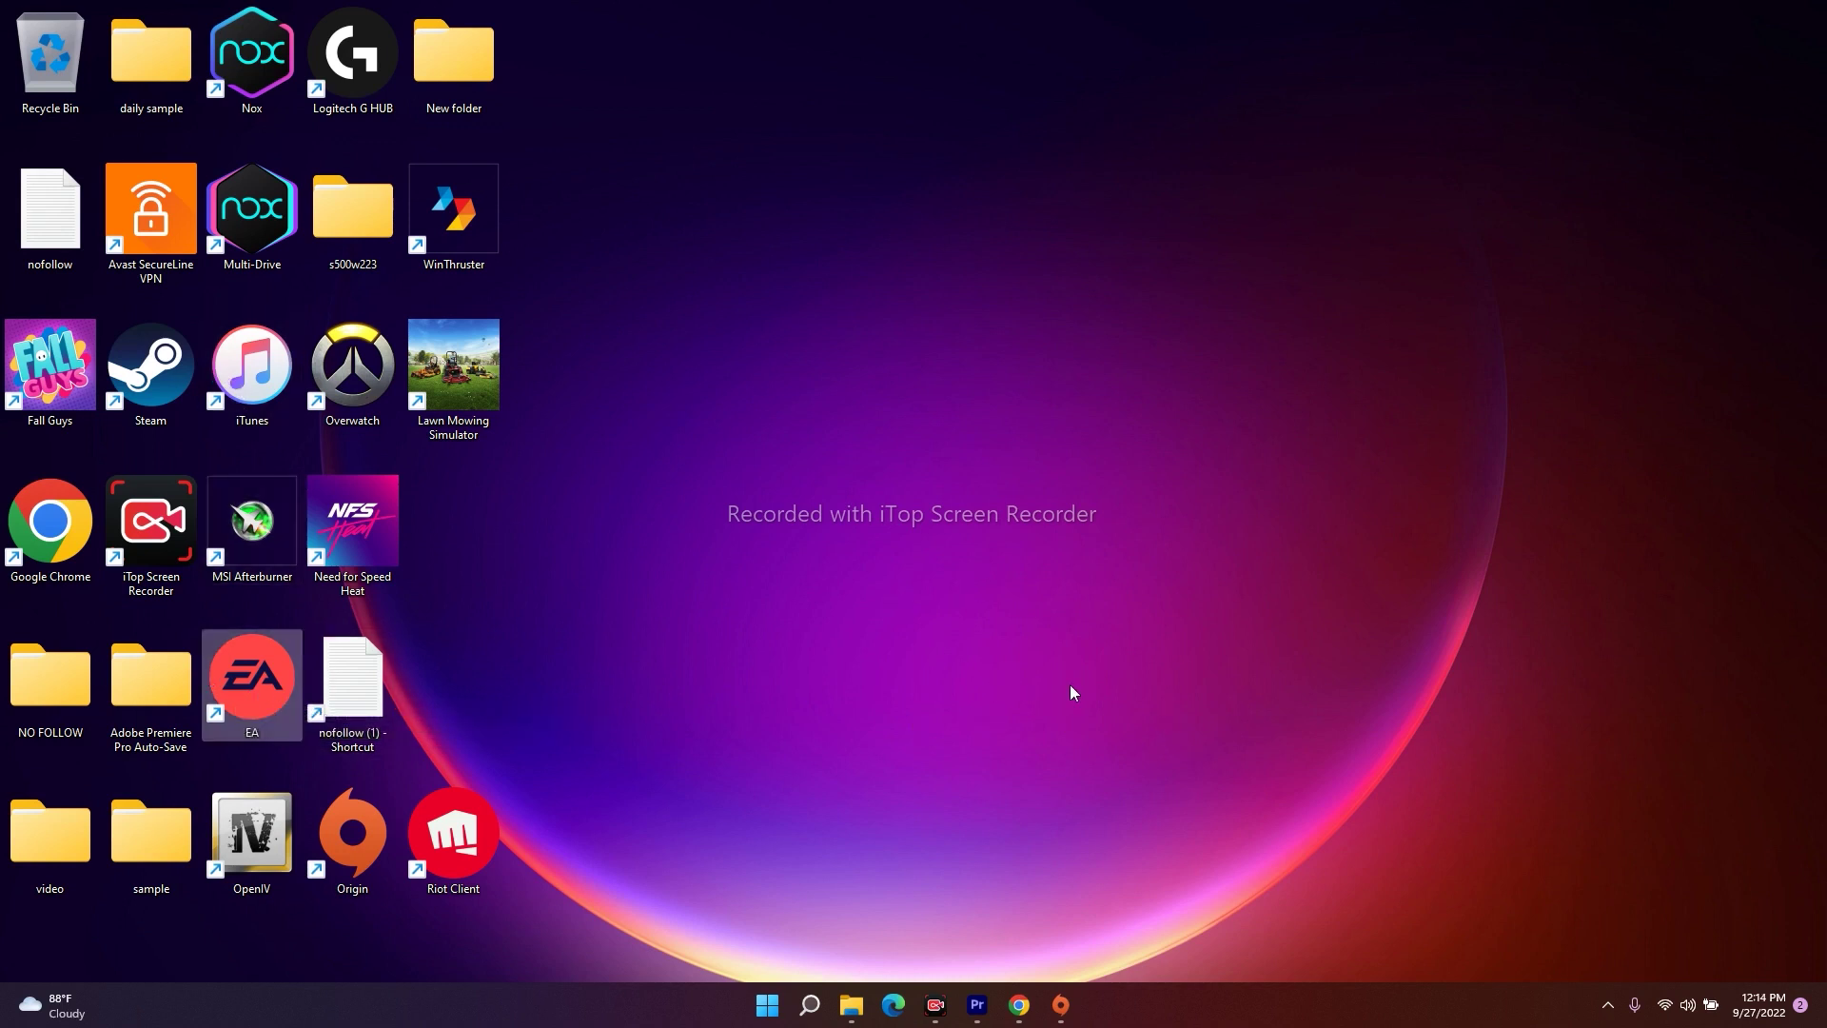
click(1608, 1005)
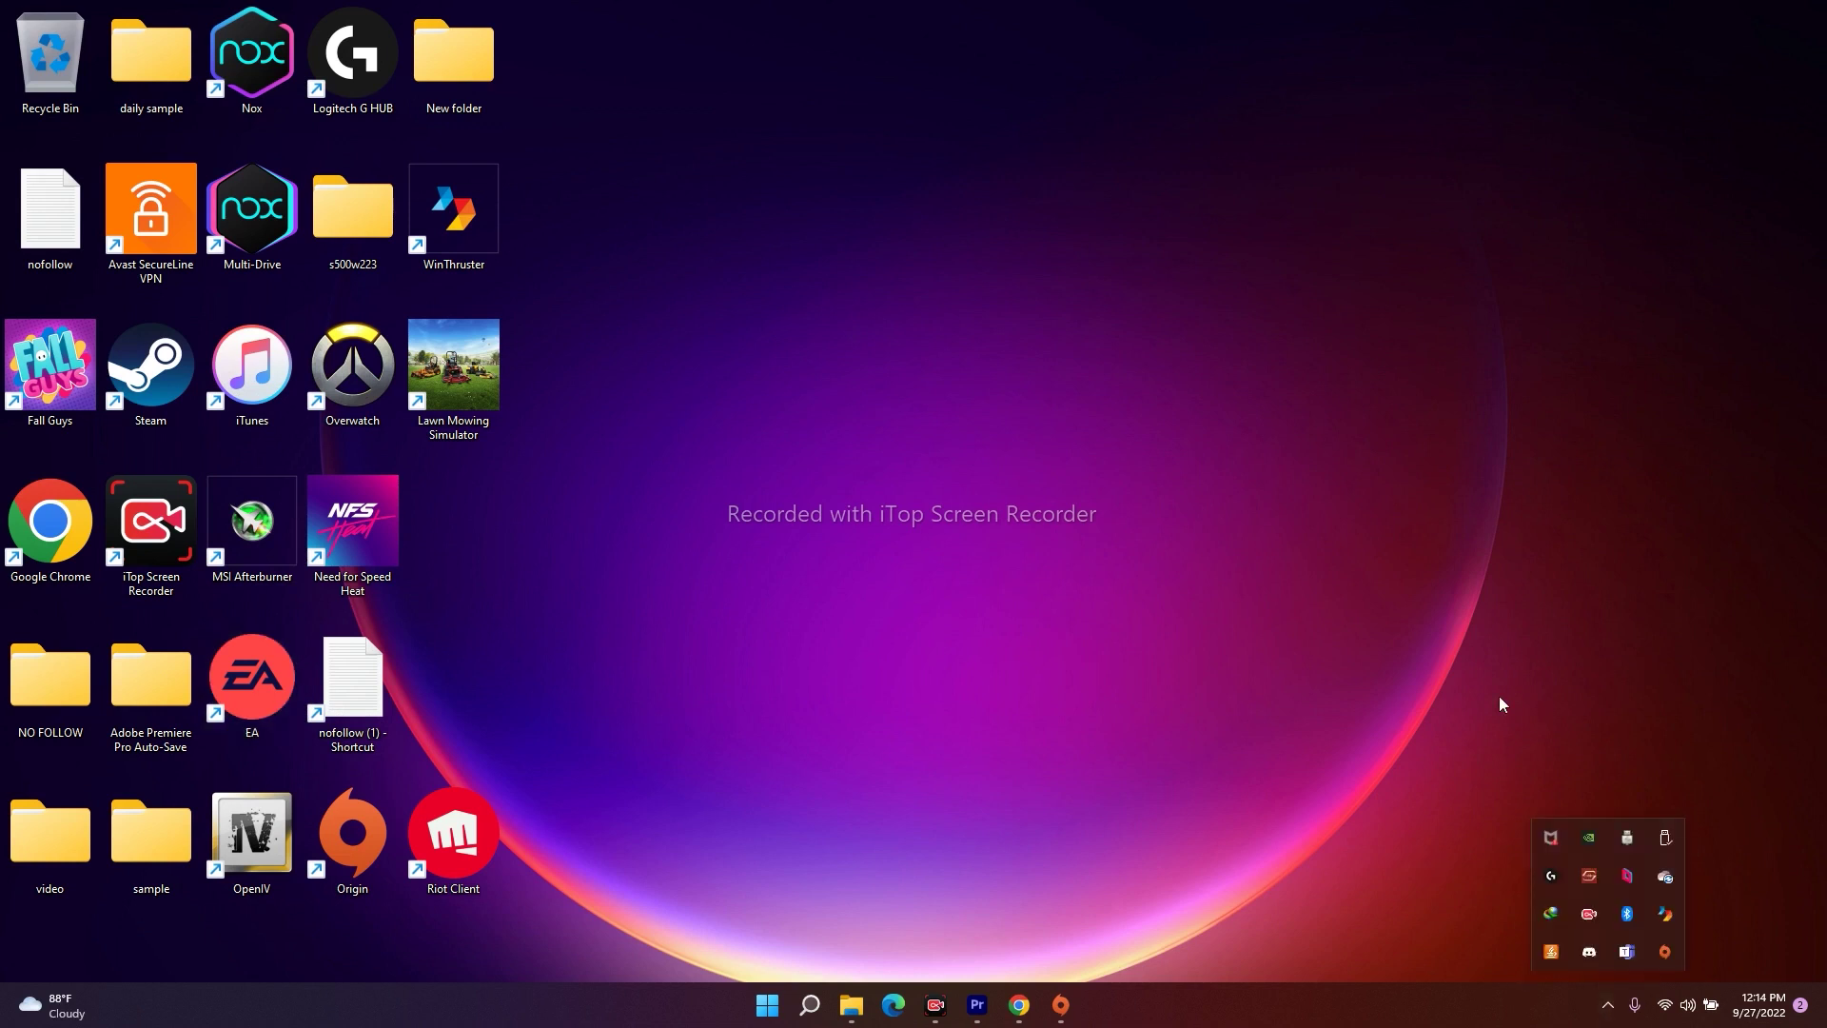
click(1664, 951)
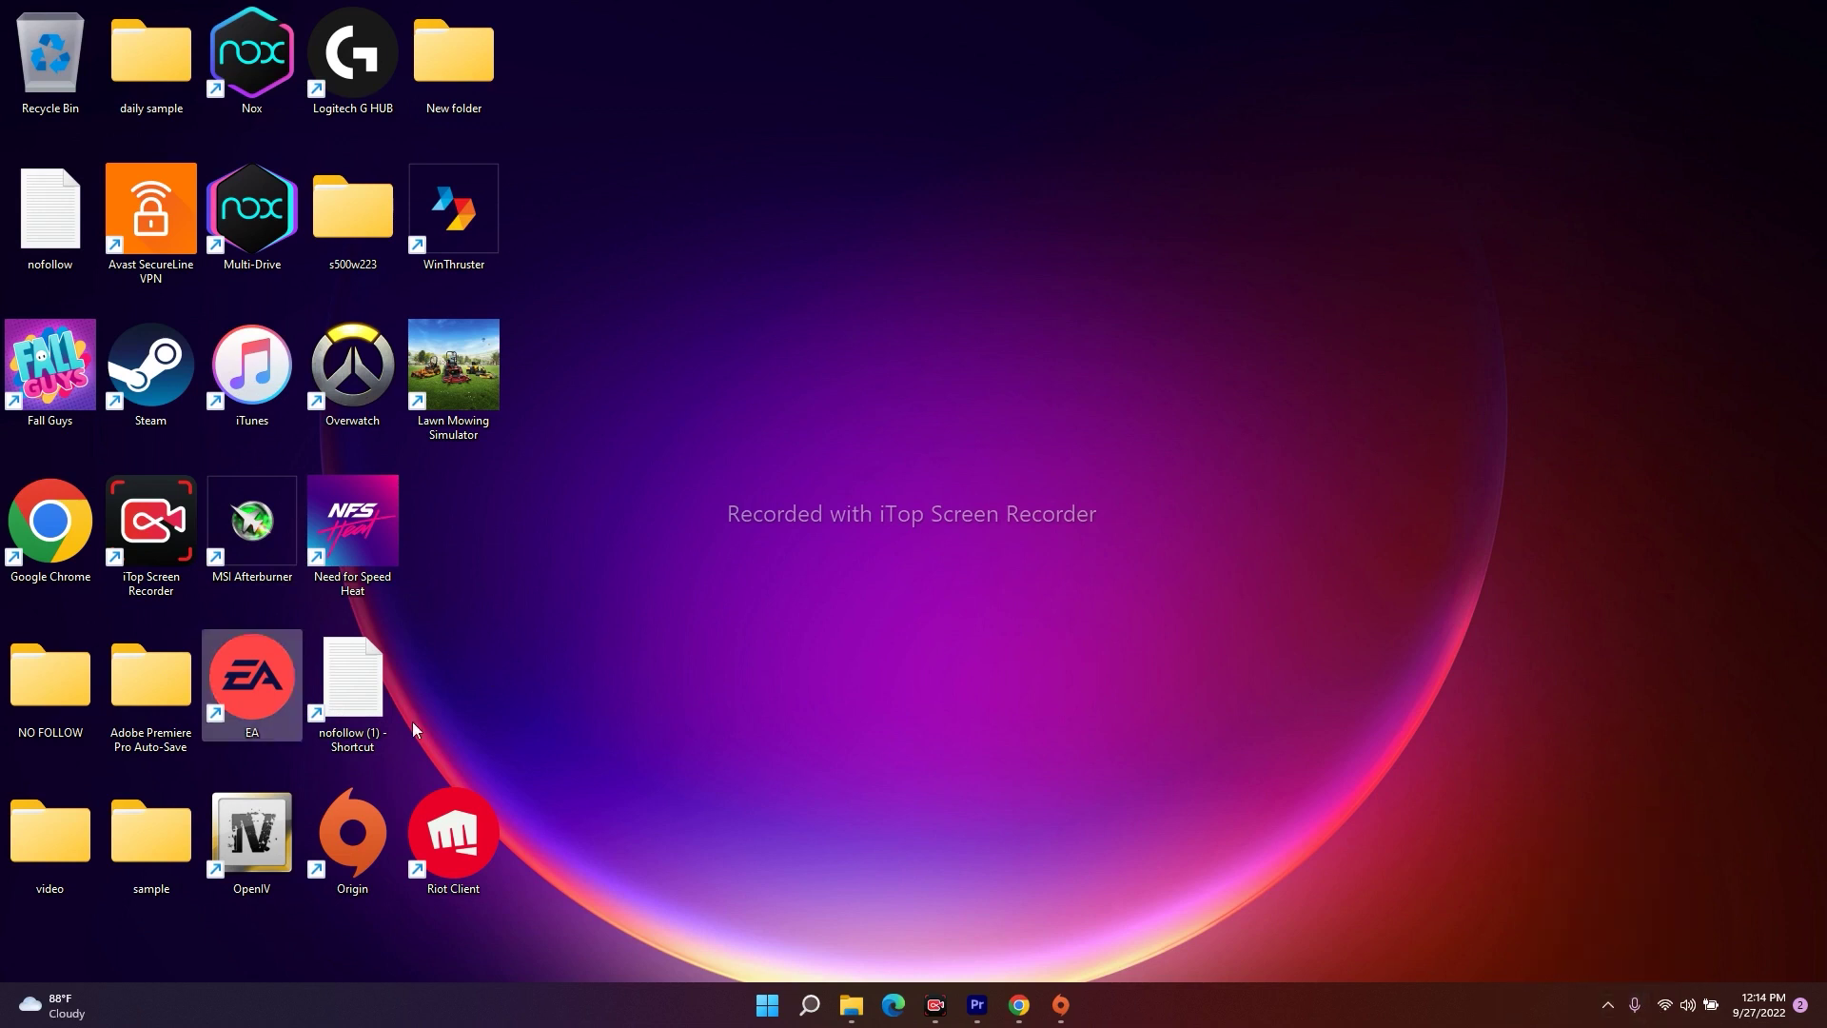
click(1608, 1005)
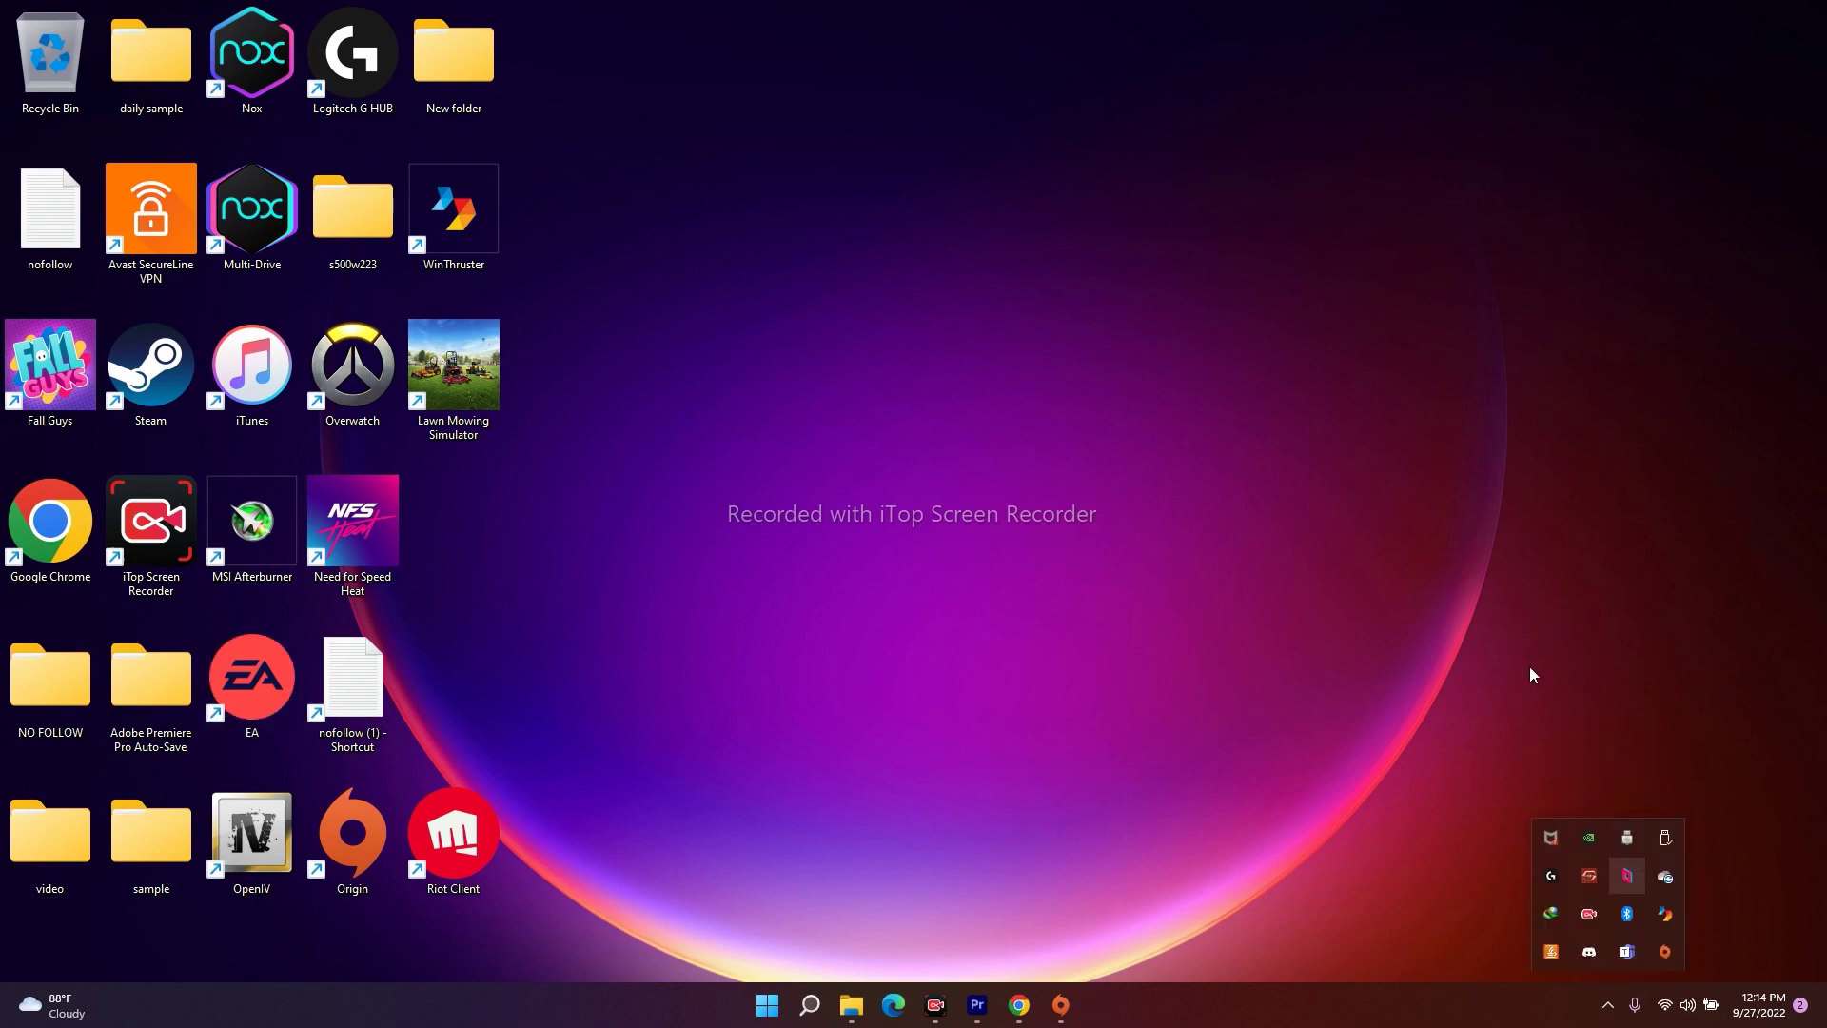
click(1212, 584)
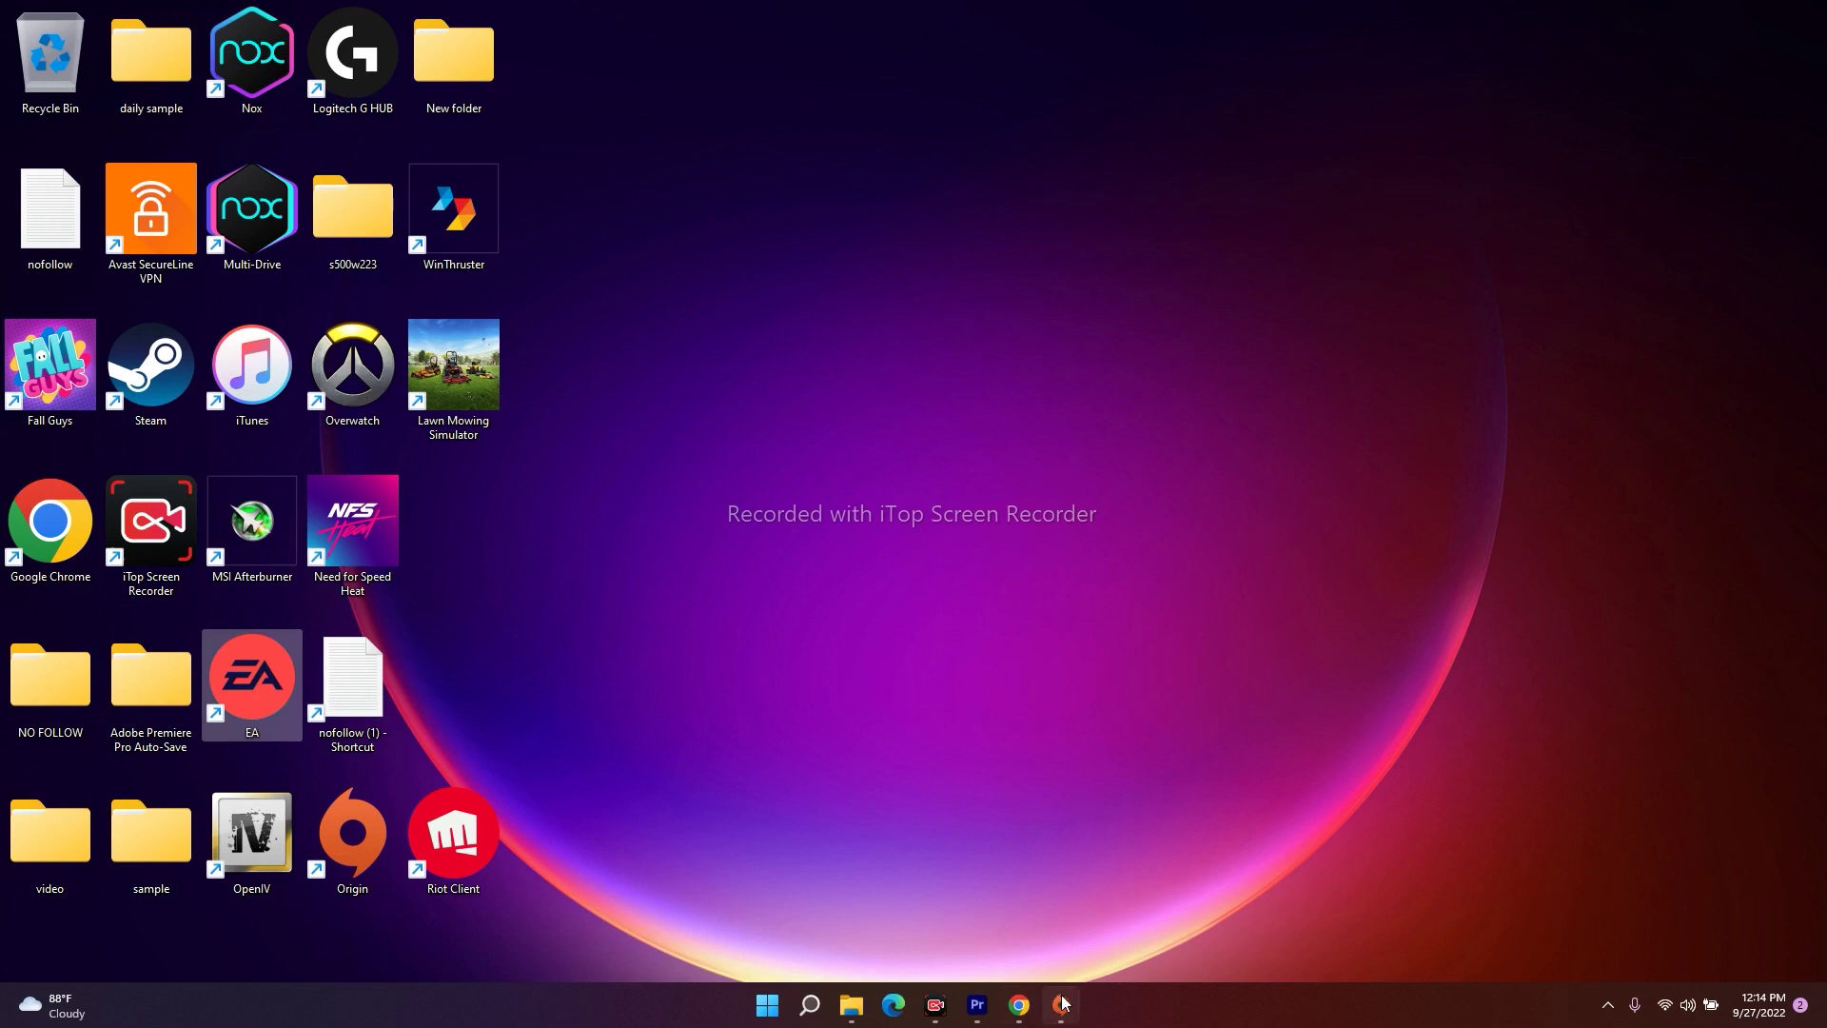
click(1061, 632)
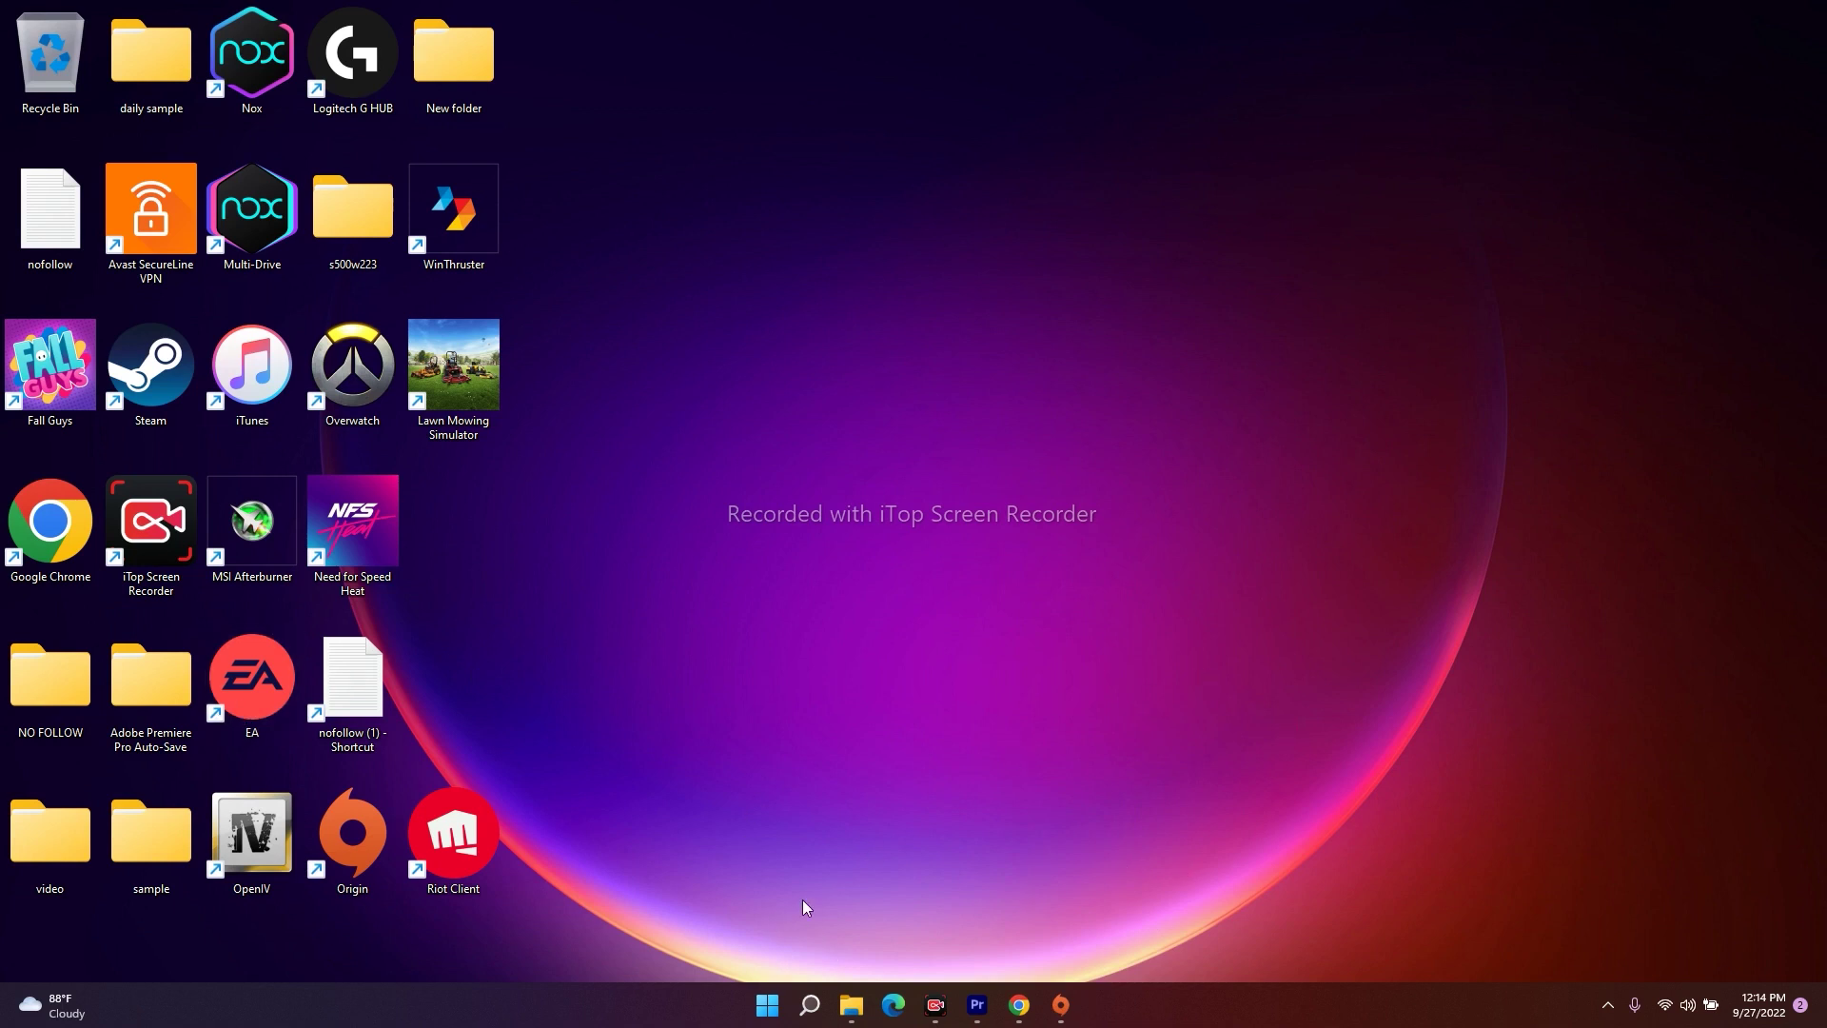
- Find Control Panel through Windows search and open its Programs and Features list
click(813, 1007)
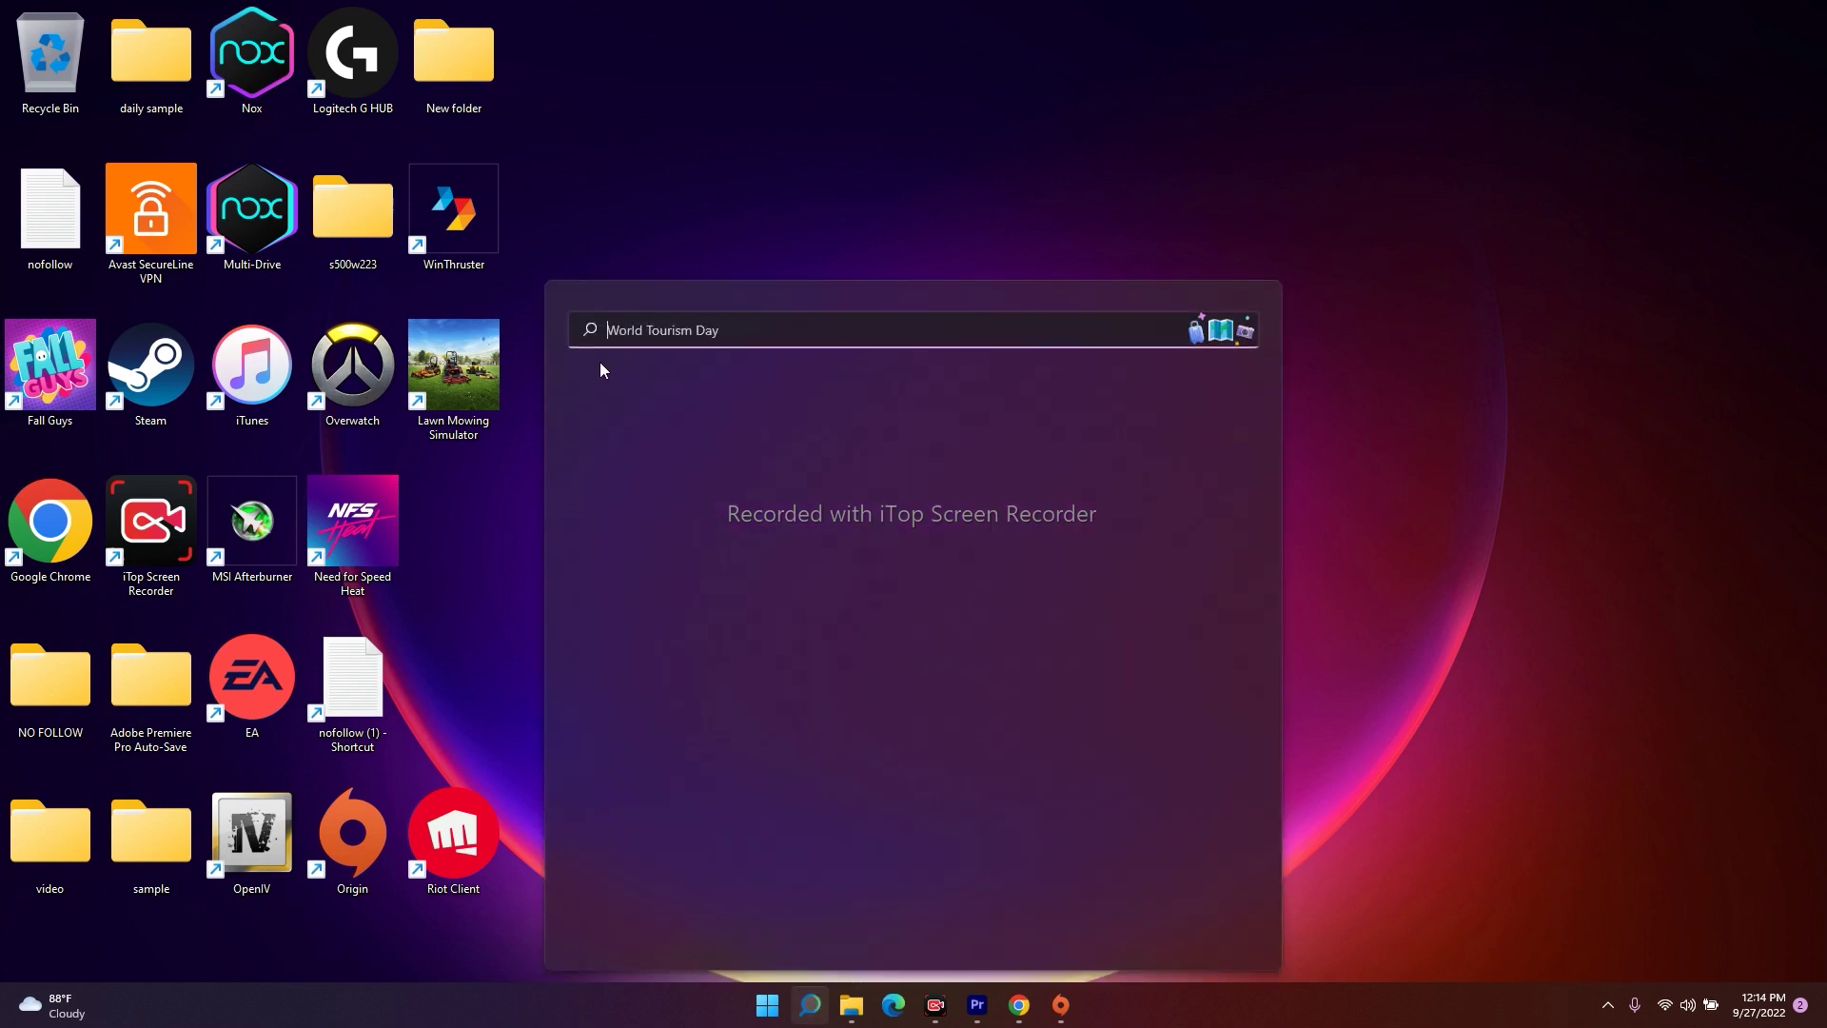
text(cONTR)
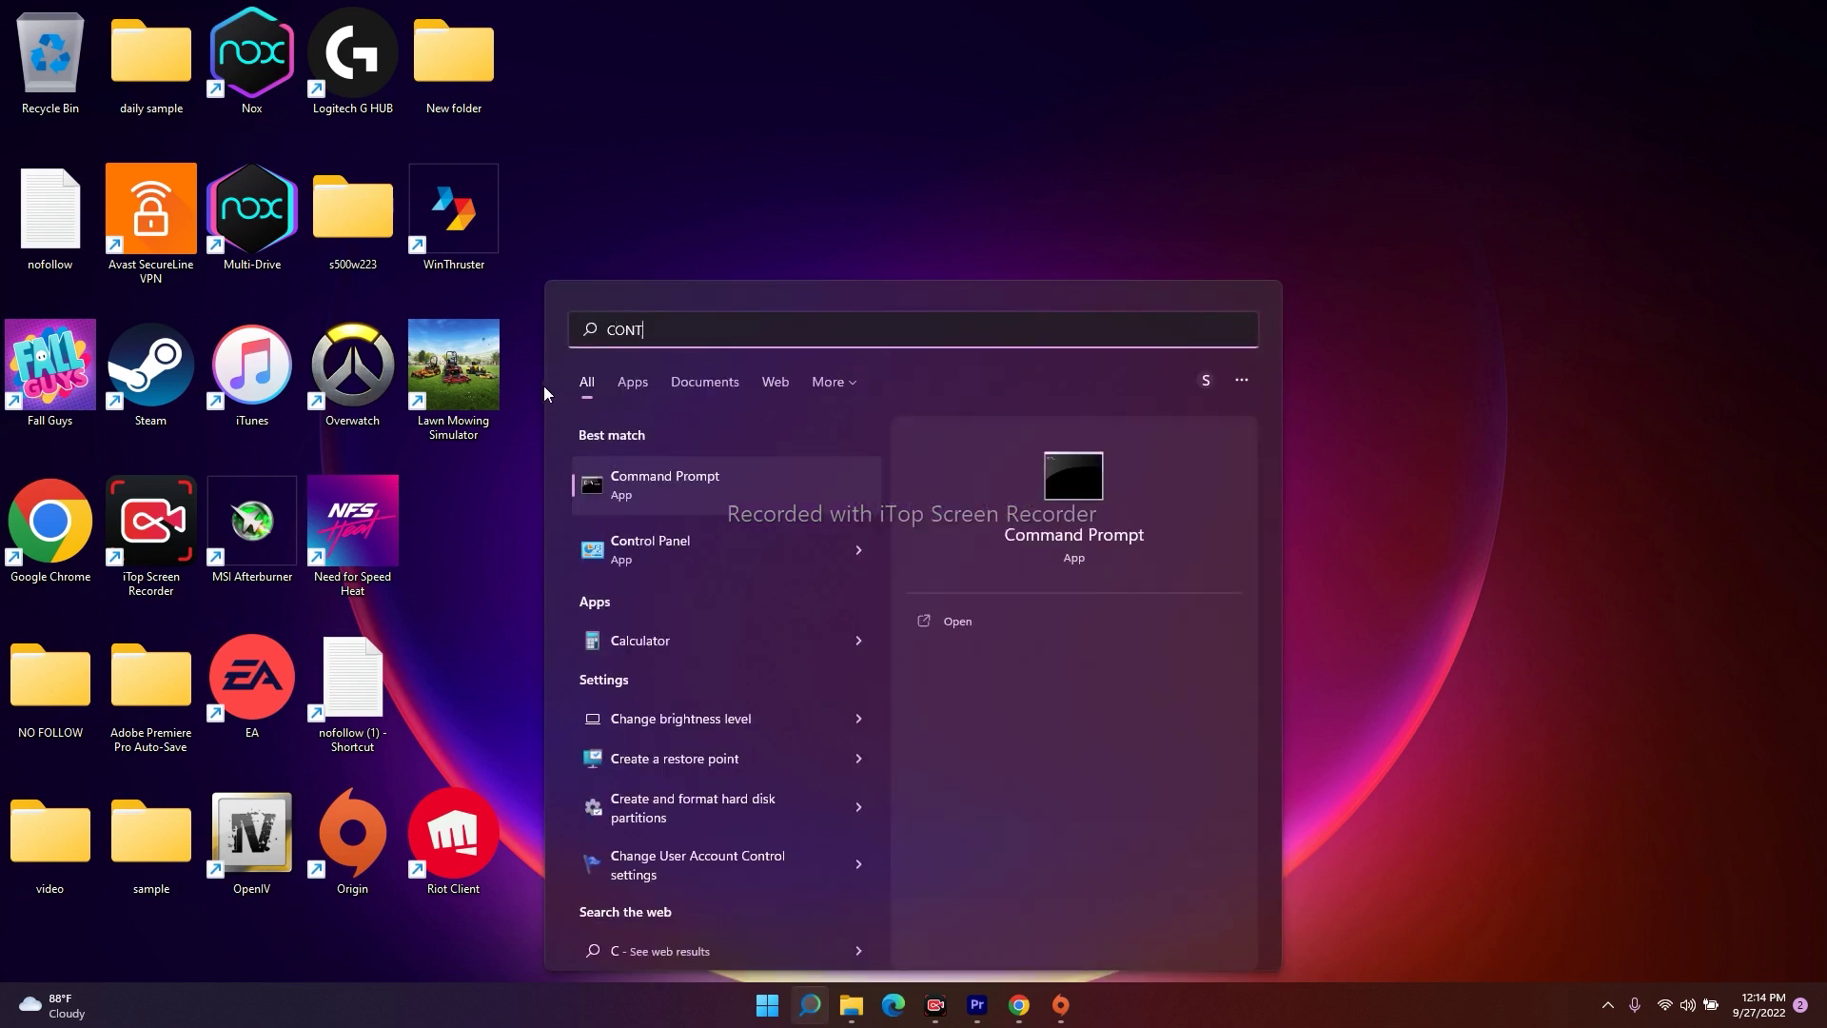
text(OL PANEL)
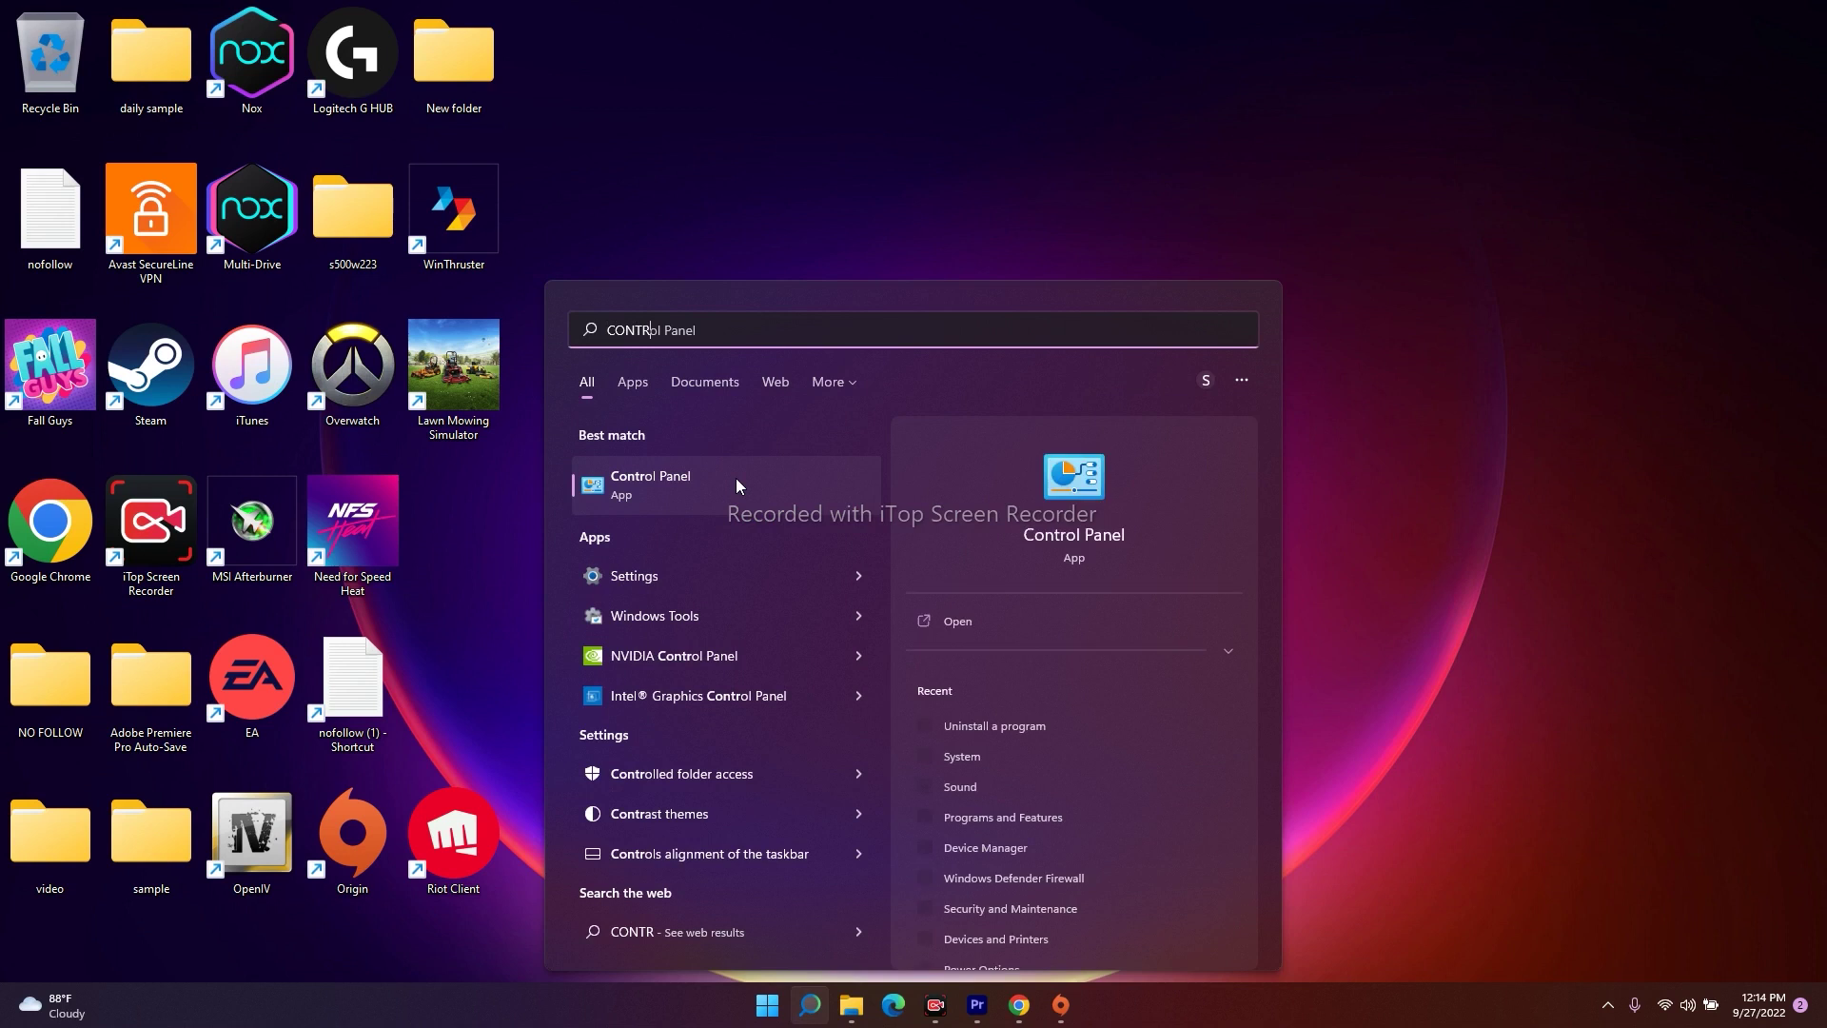
click(738, 481)
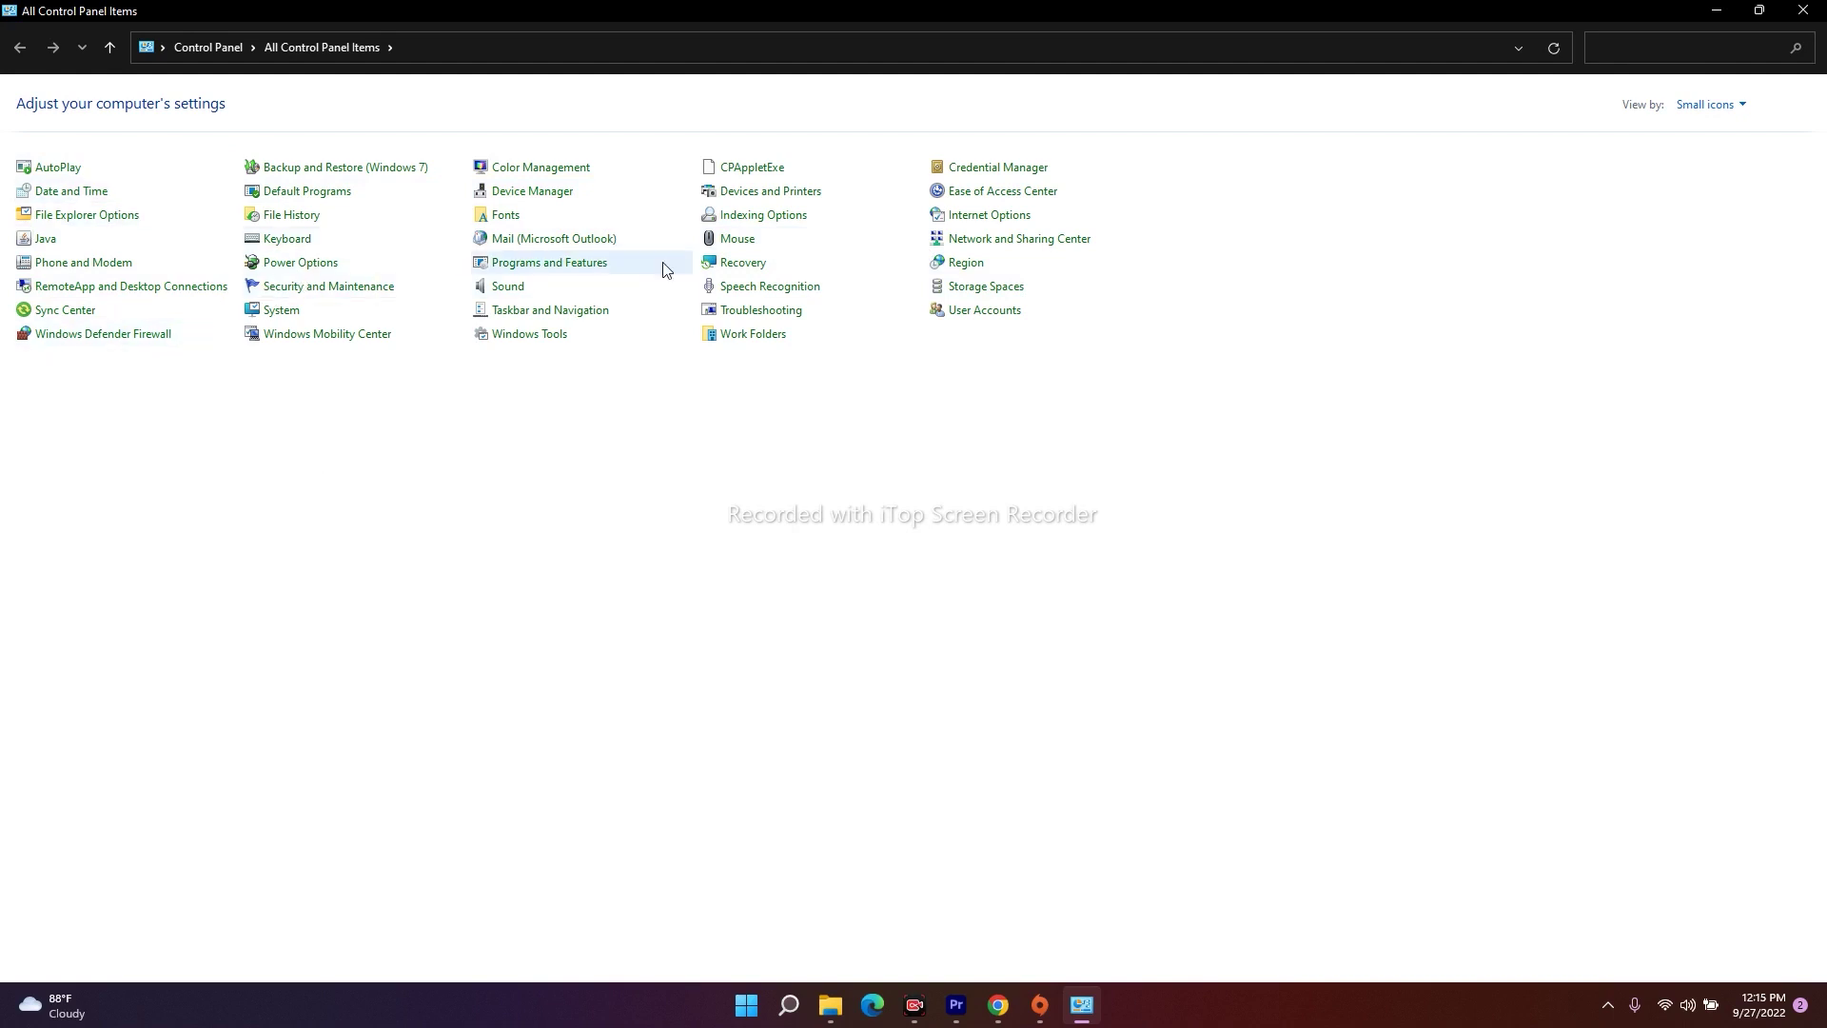
click(590, 263)
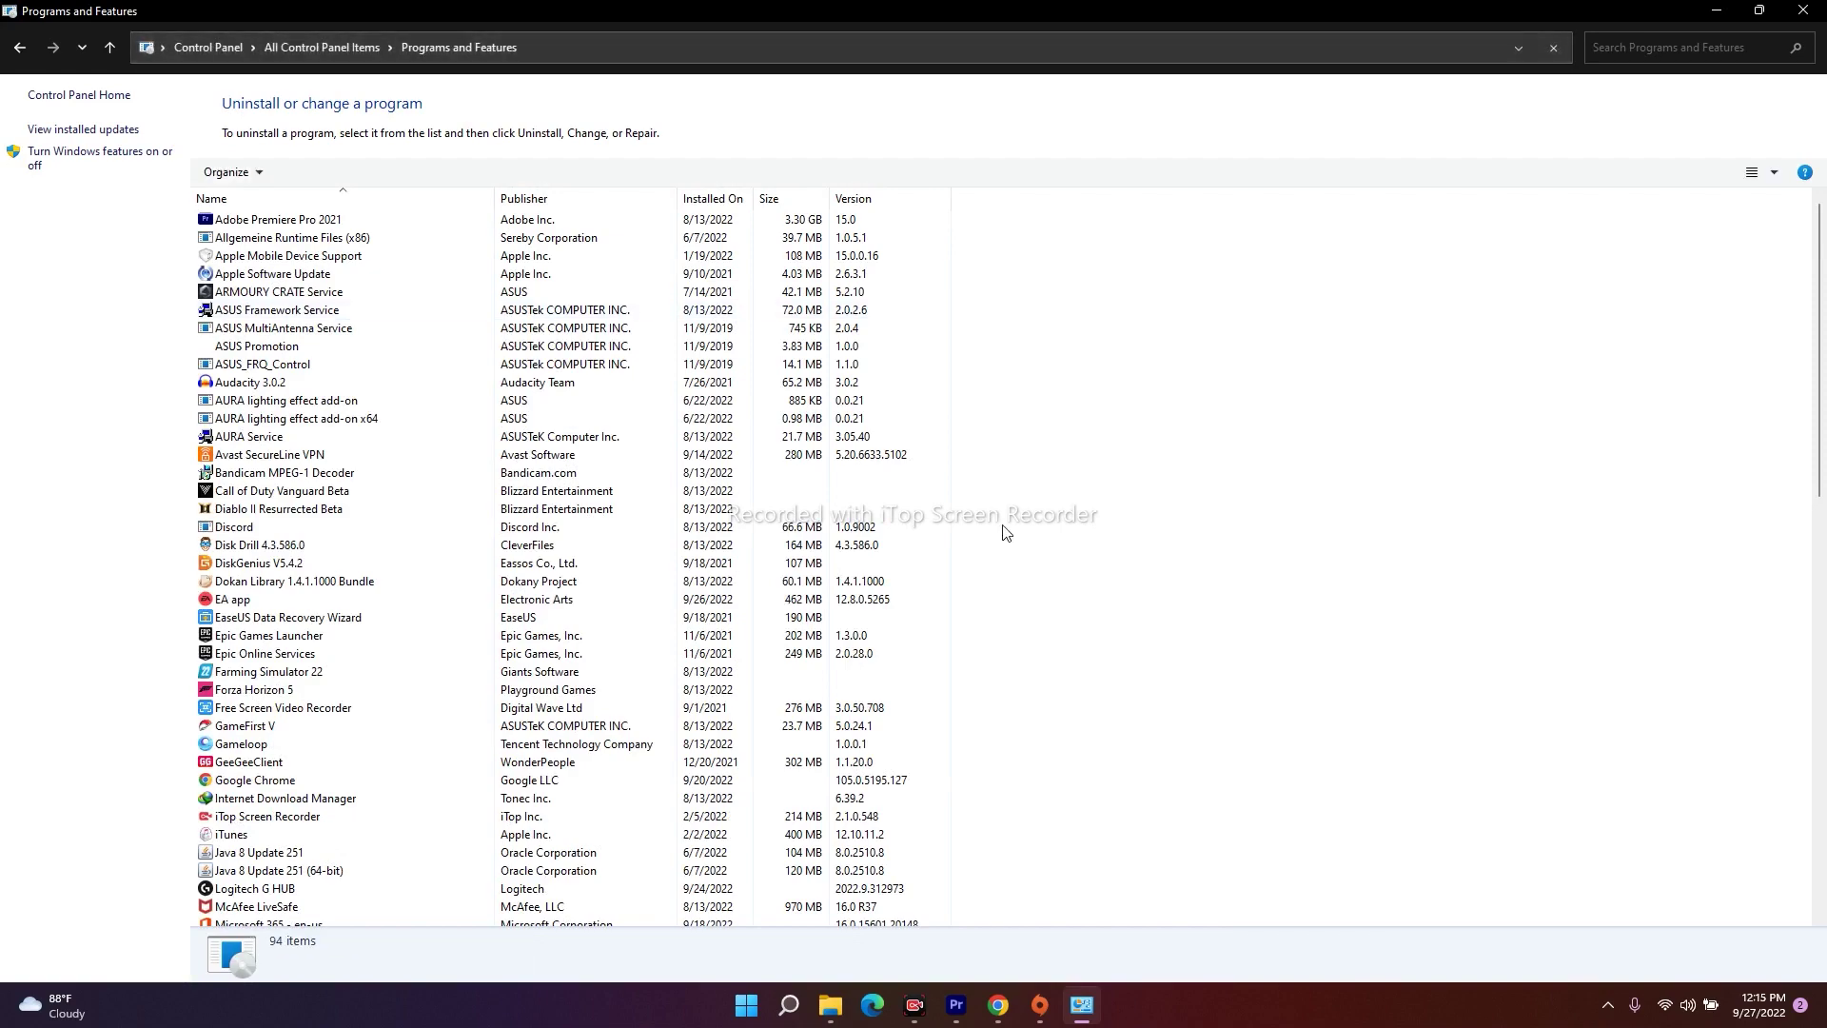
- Look through the installed programs for the EA app and Origin, and bring up the uninstall option for Origin
scroll(1003, 533, down, 15)
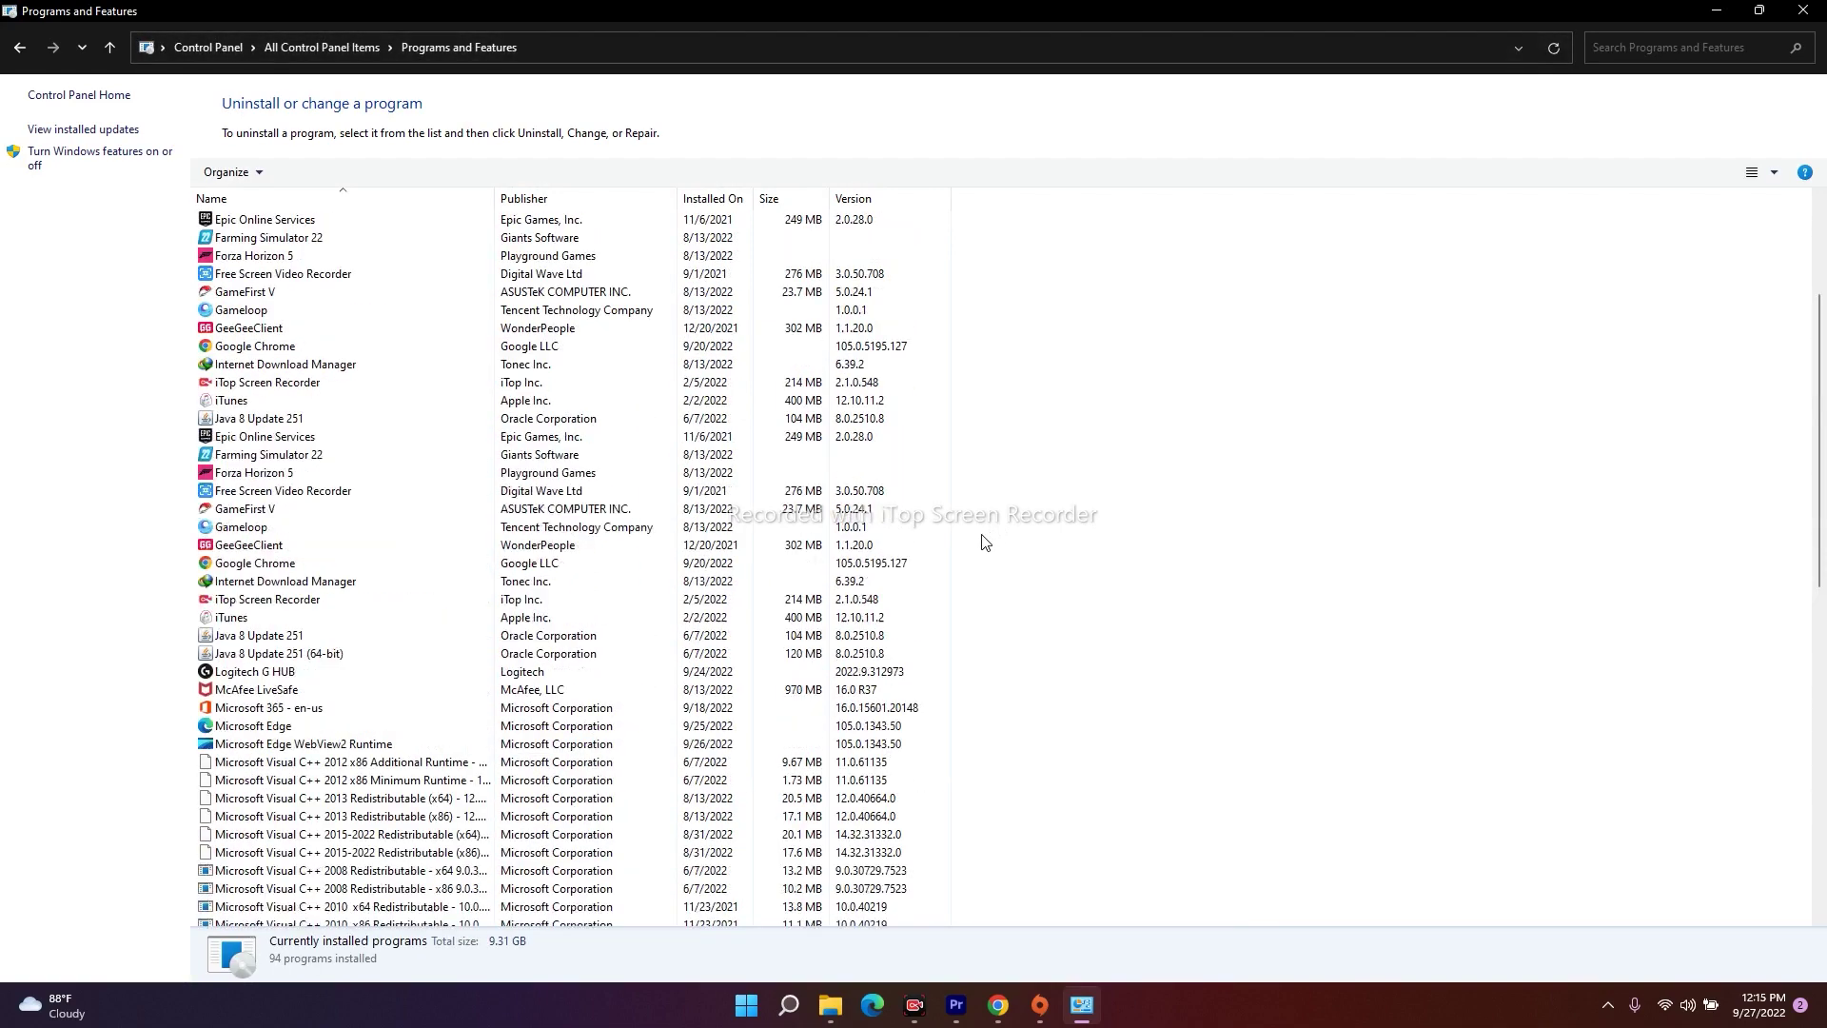
scroll(986, 542, up, 2)
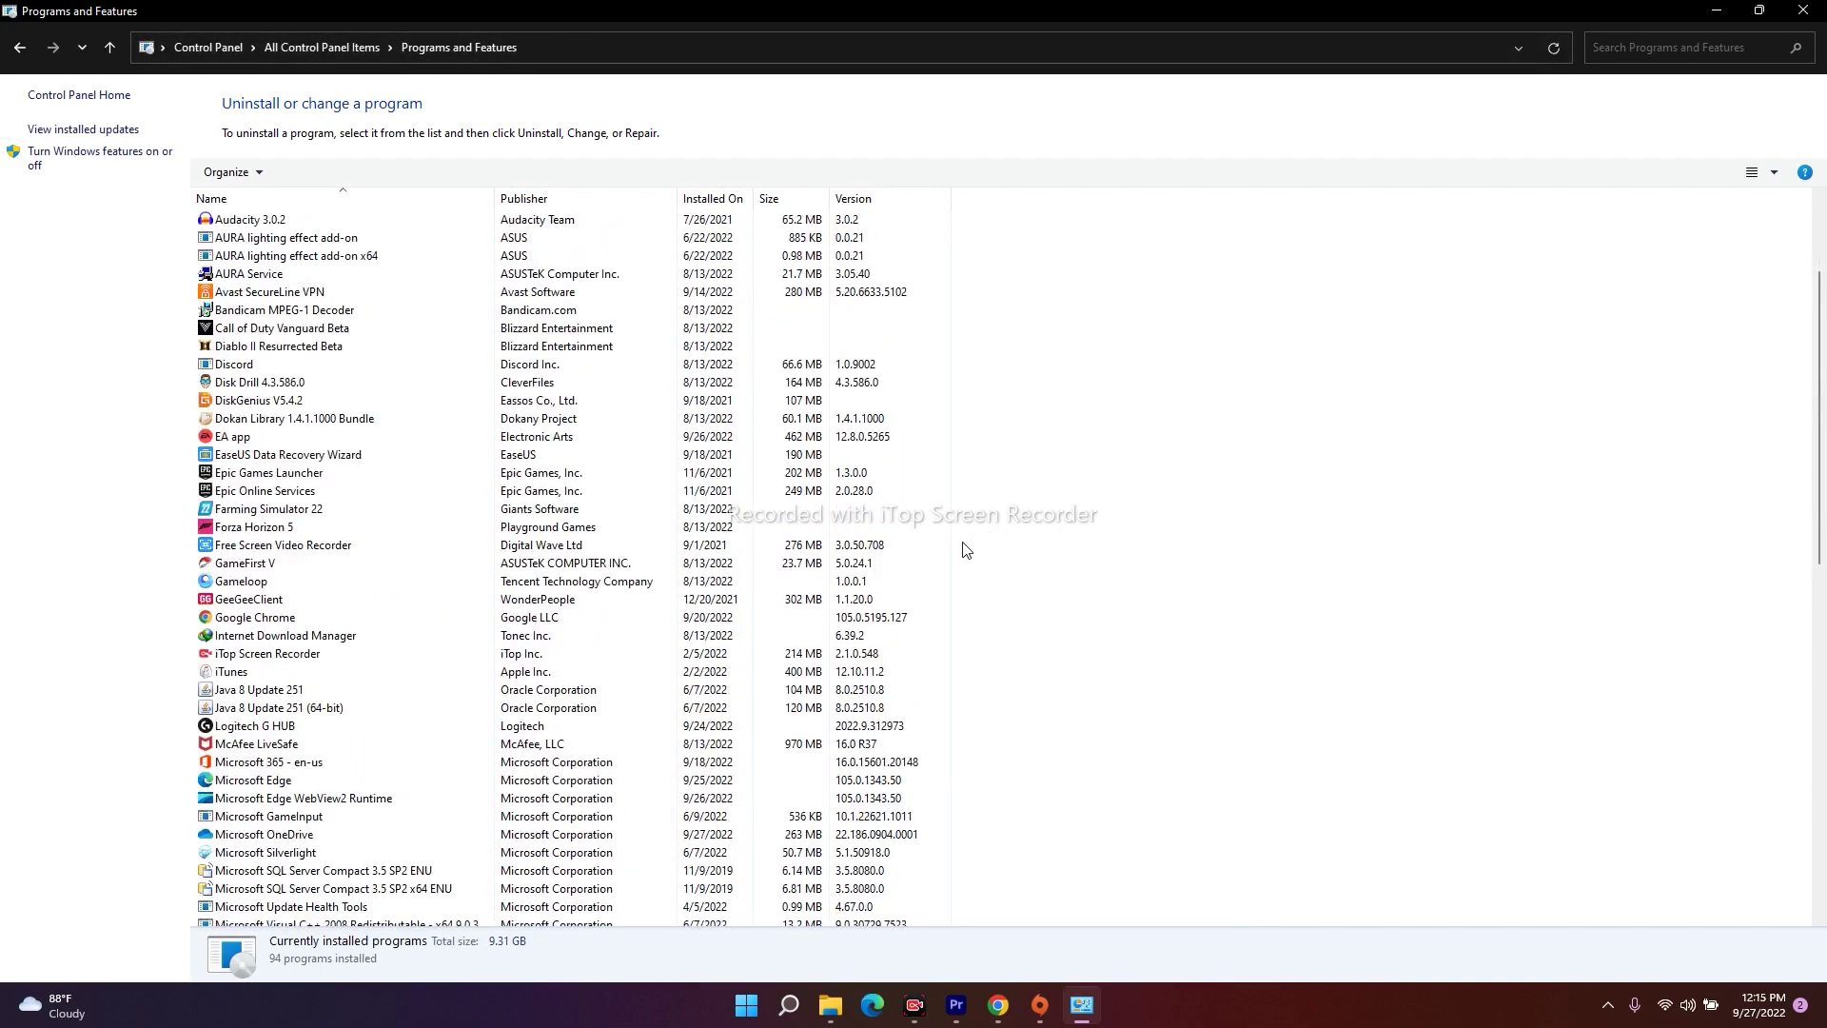
scroll(966, 550, up, 3)
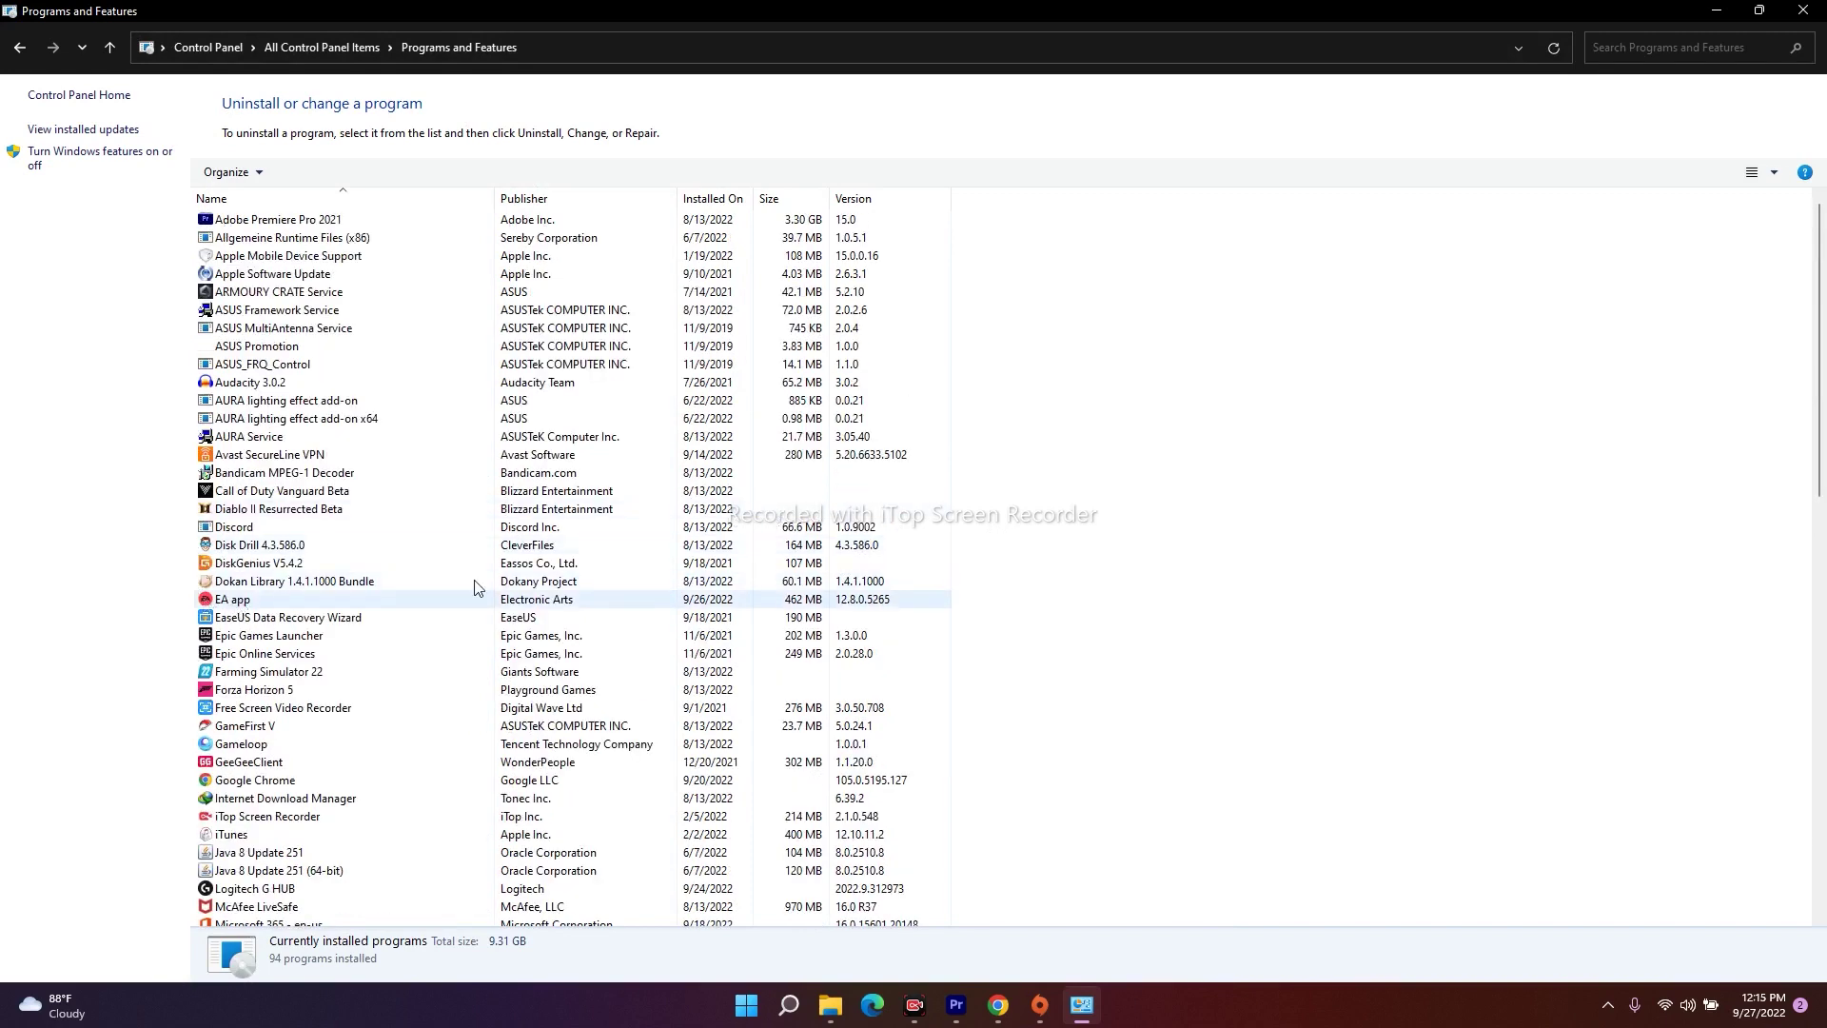
scroll(381, 595, down, 11)
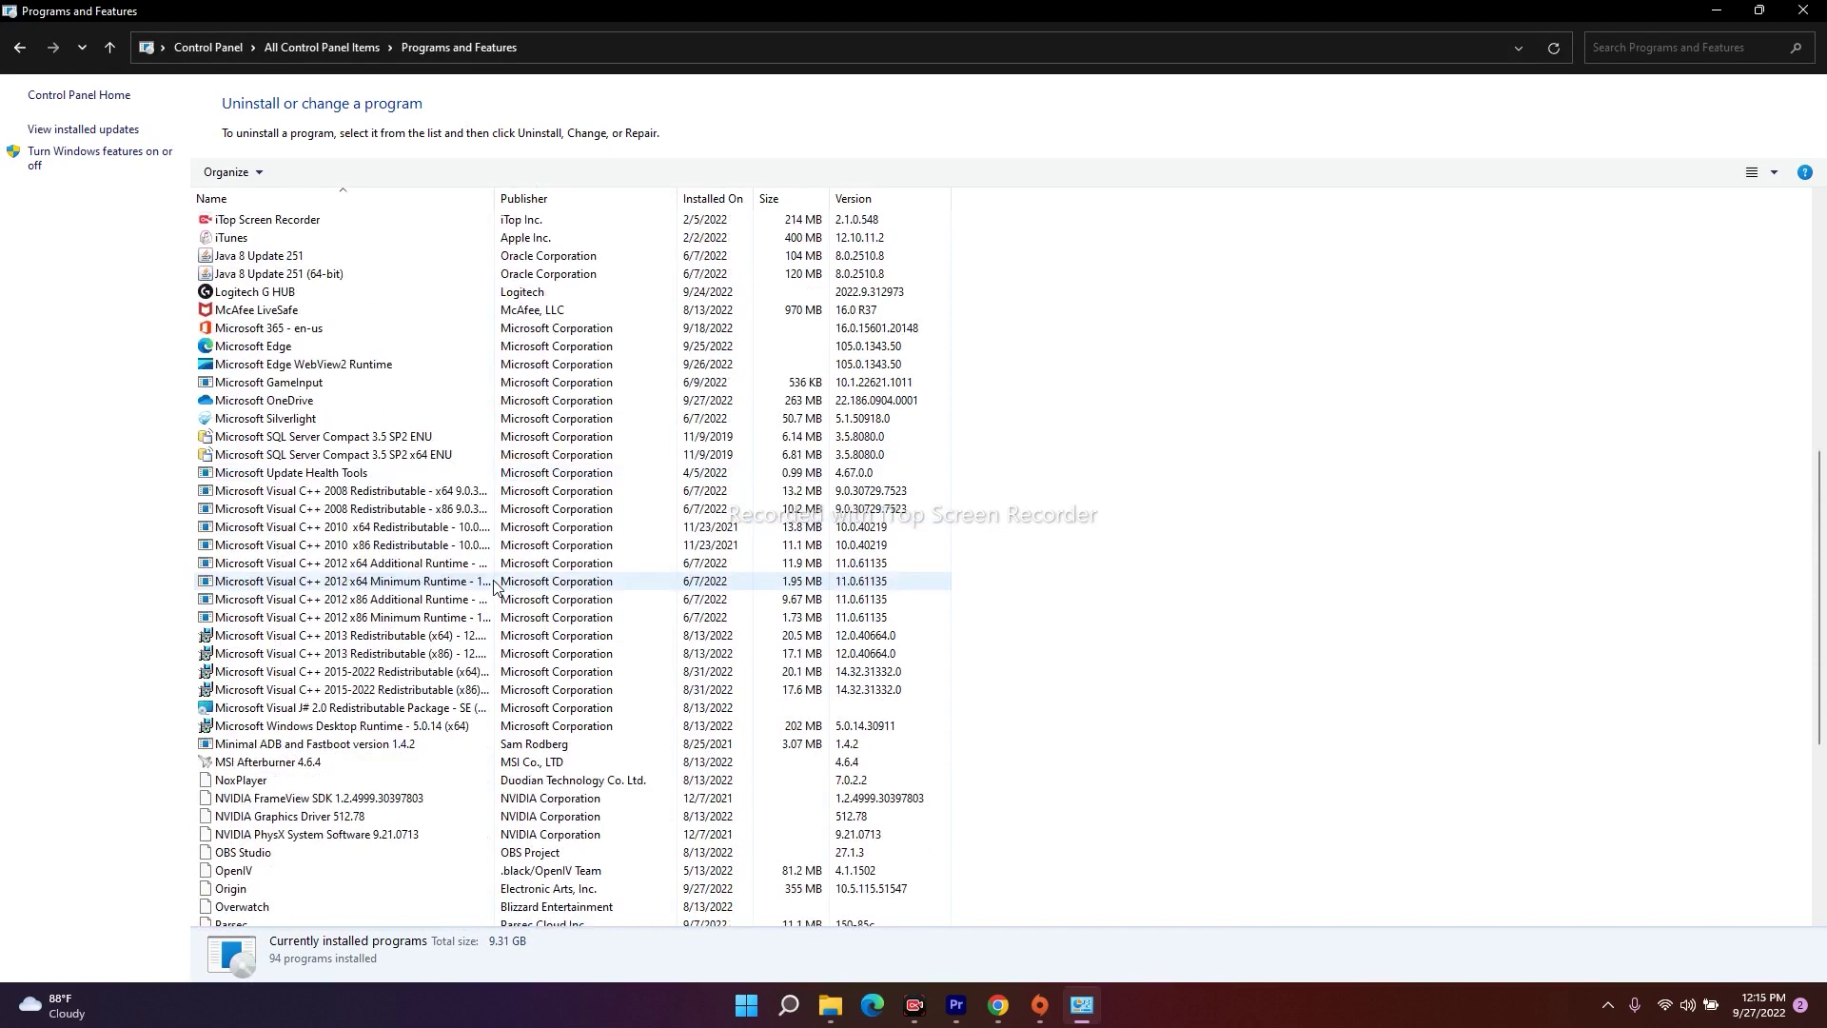
scroll(495, 587, down, 7)
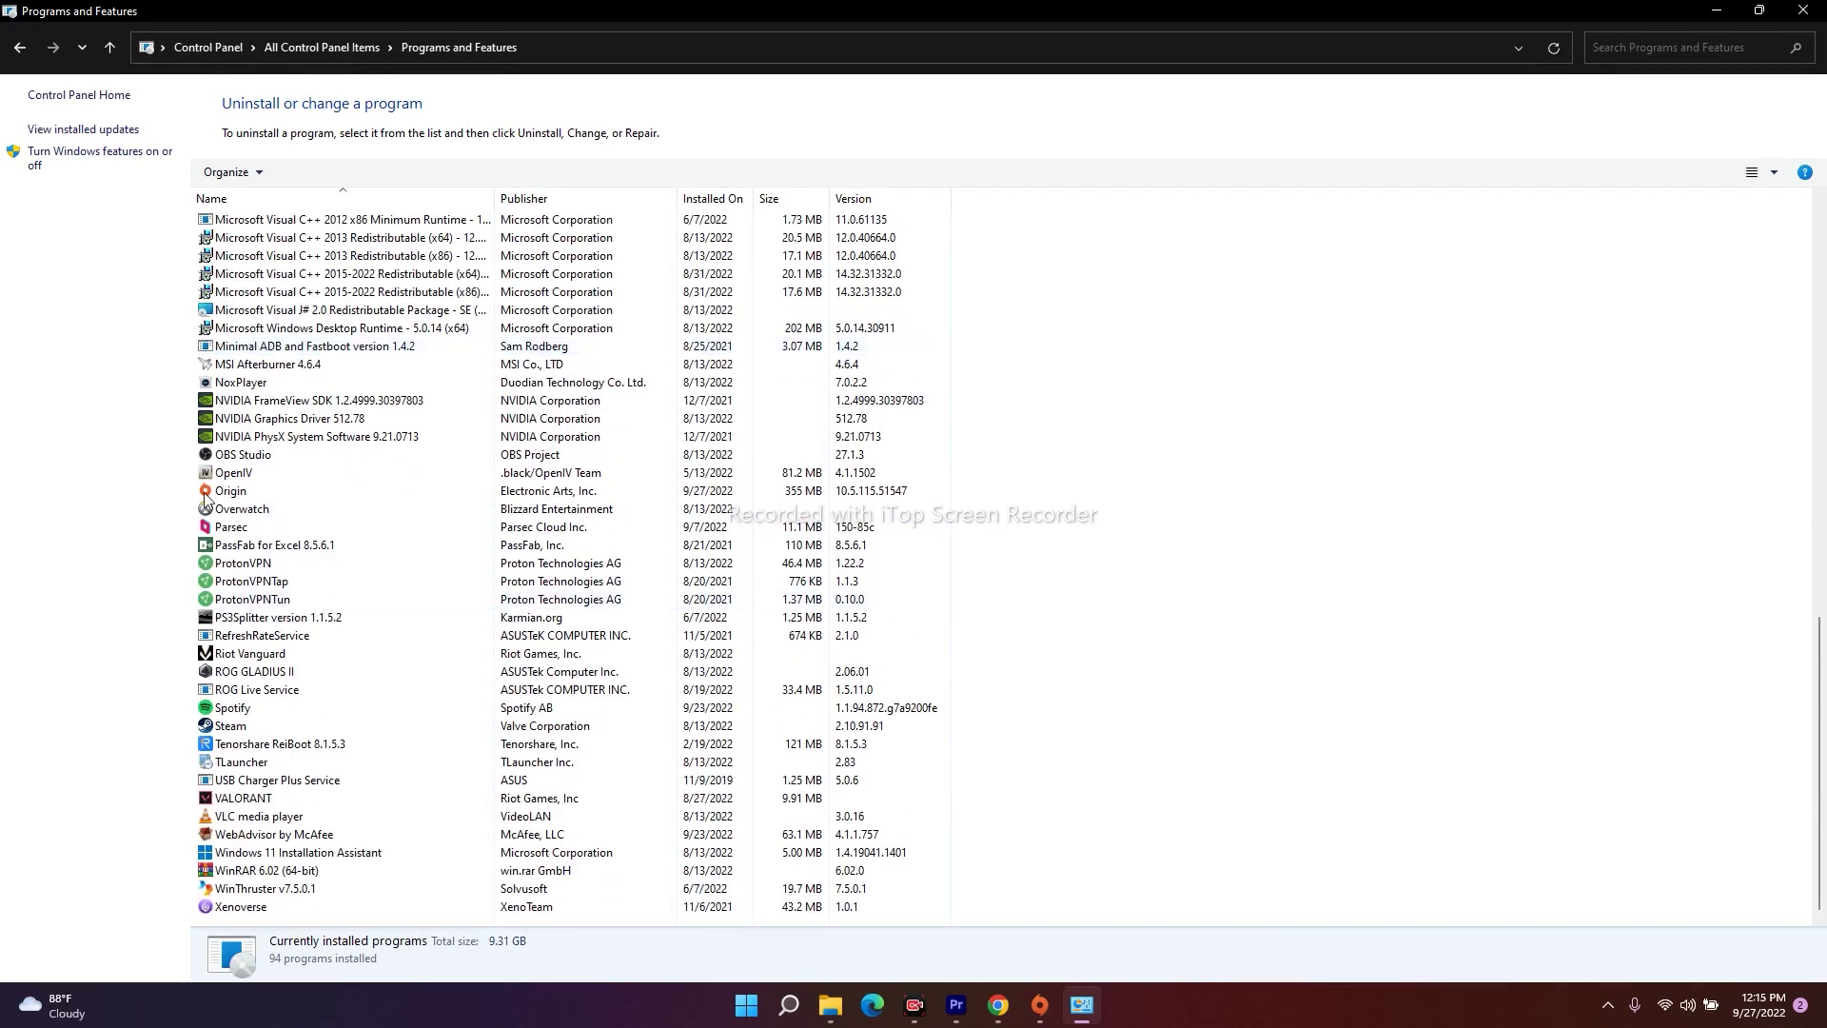
click(234, 494)
right_click(257, 500)
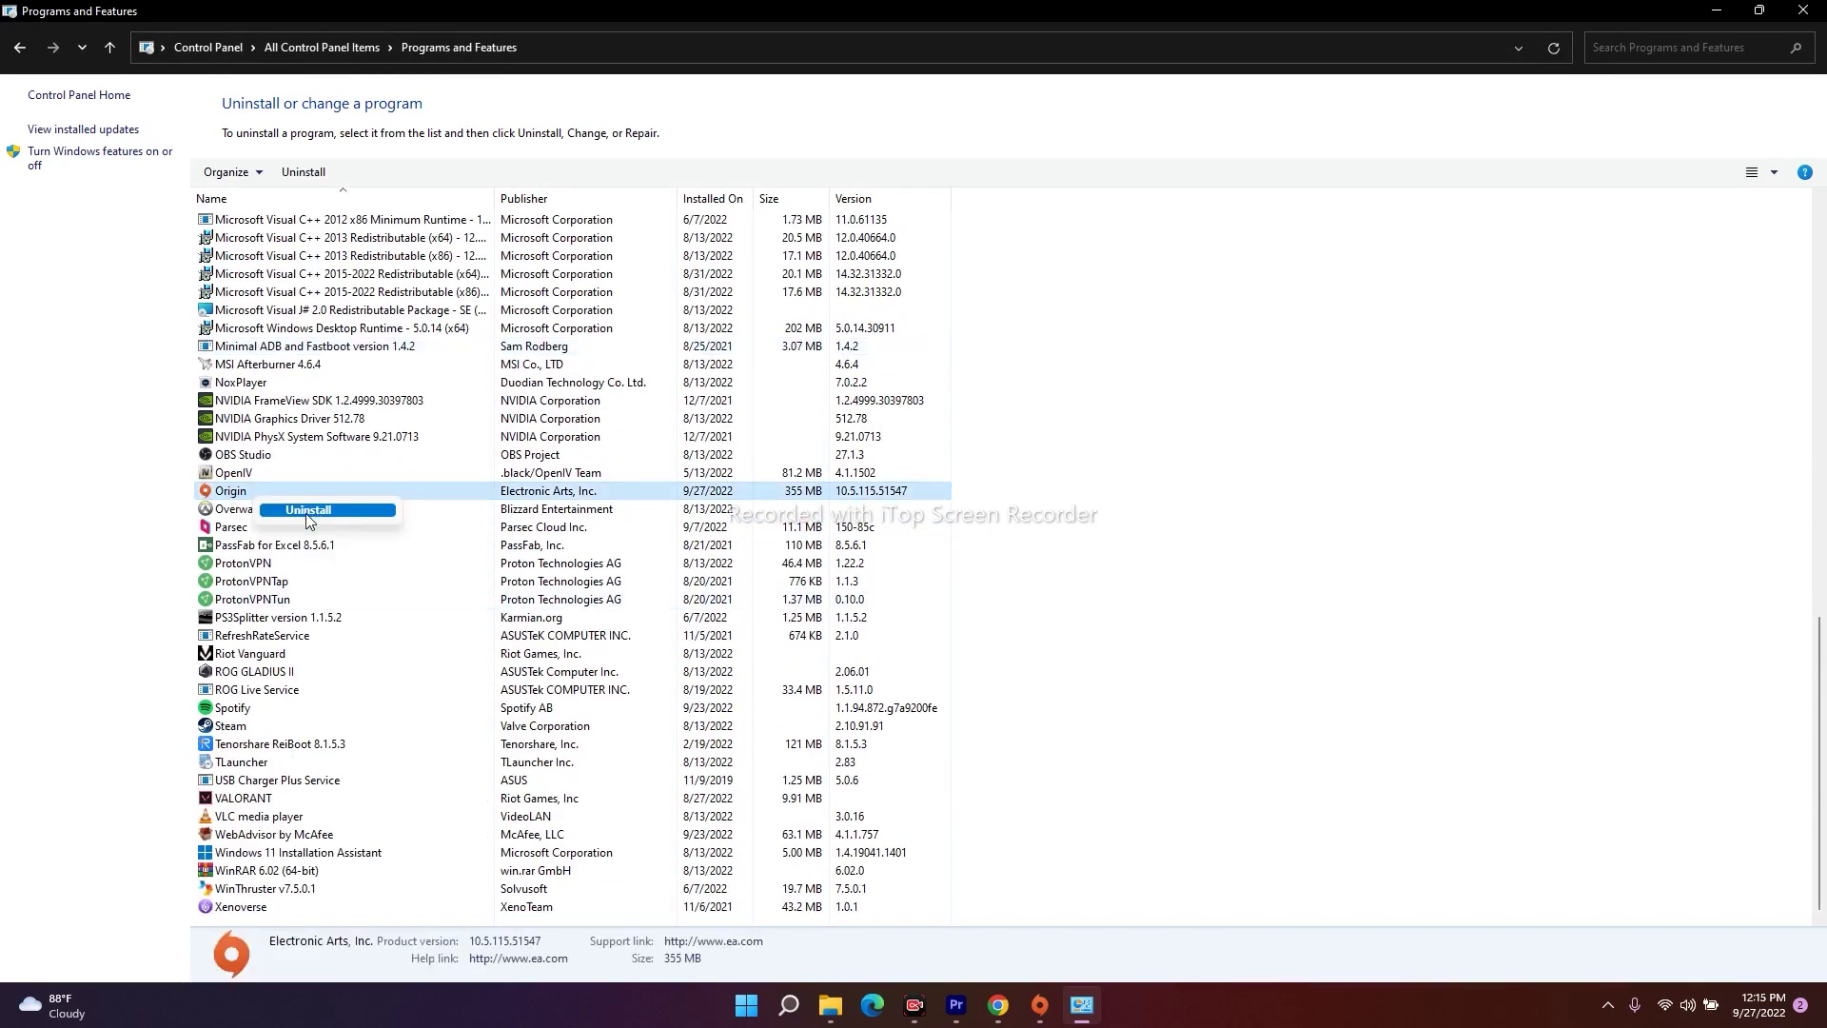
- Dismiss Origin's uninstall option without running it and close the Programs and Features window
click(1375, 678)
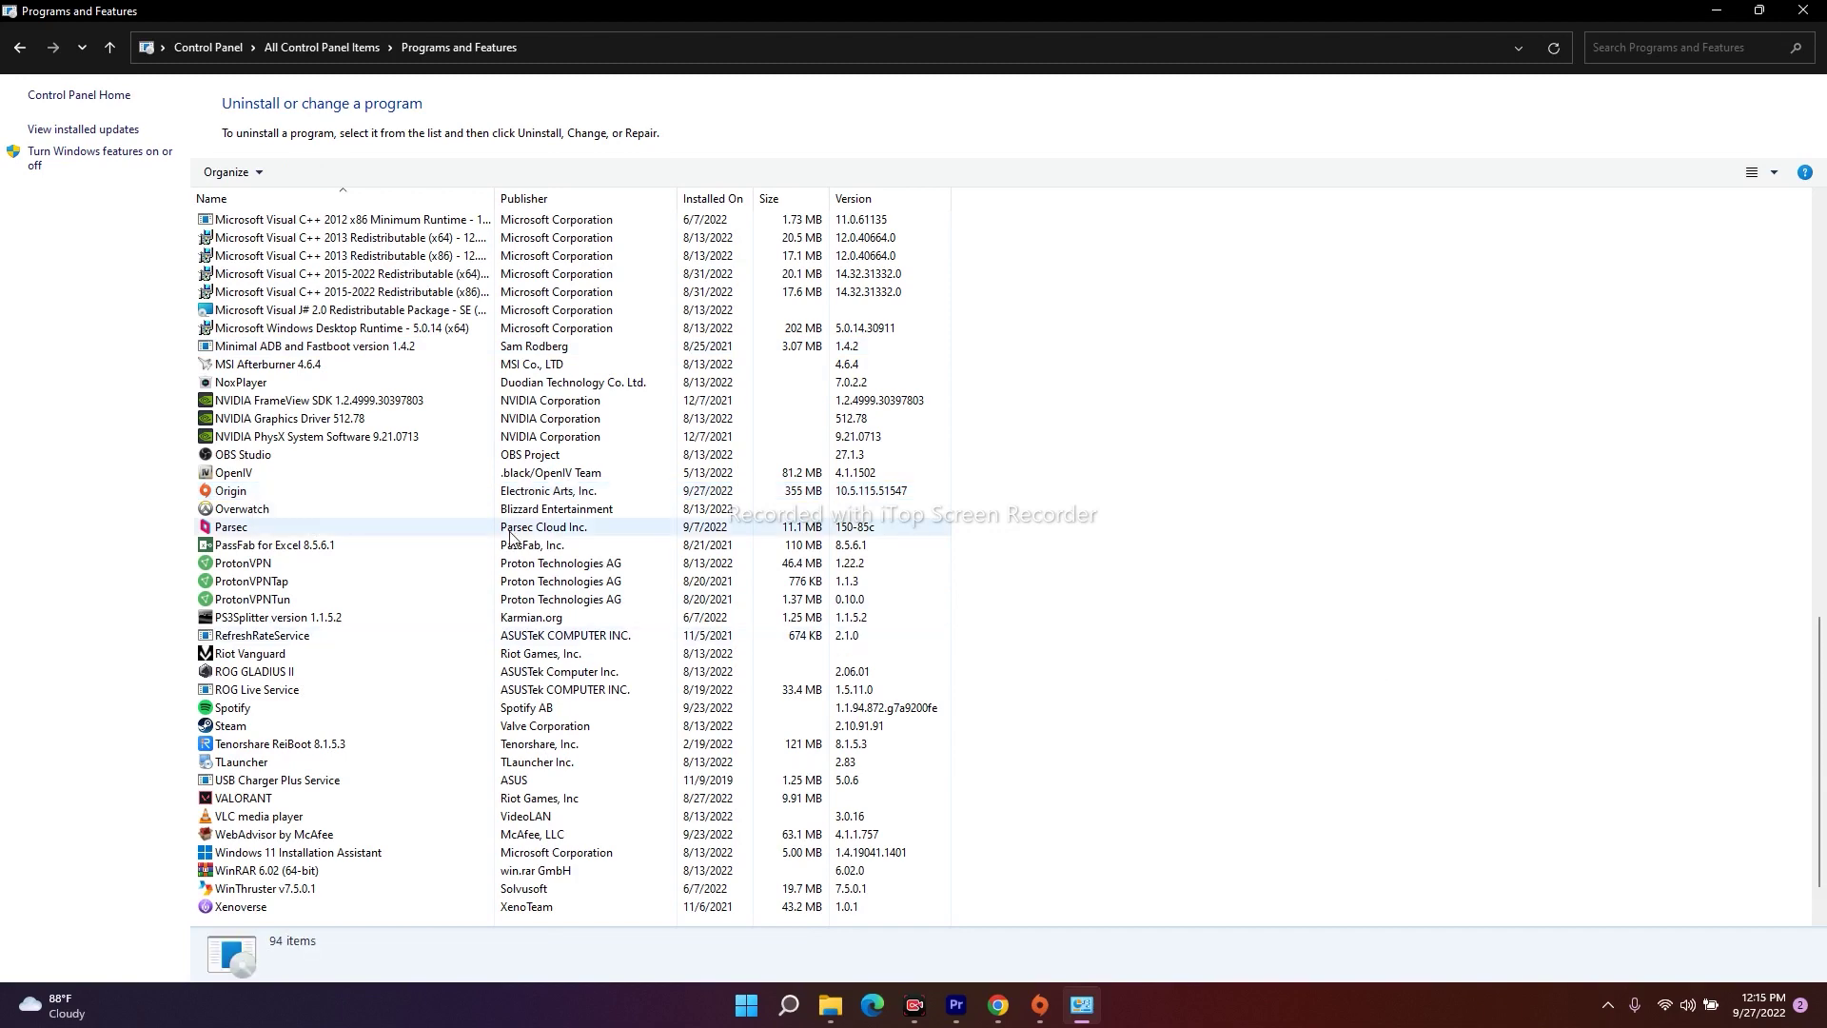
scroll(228, 542, up, 13)
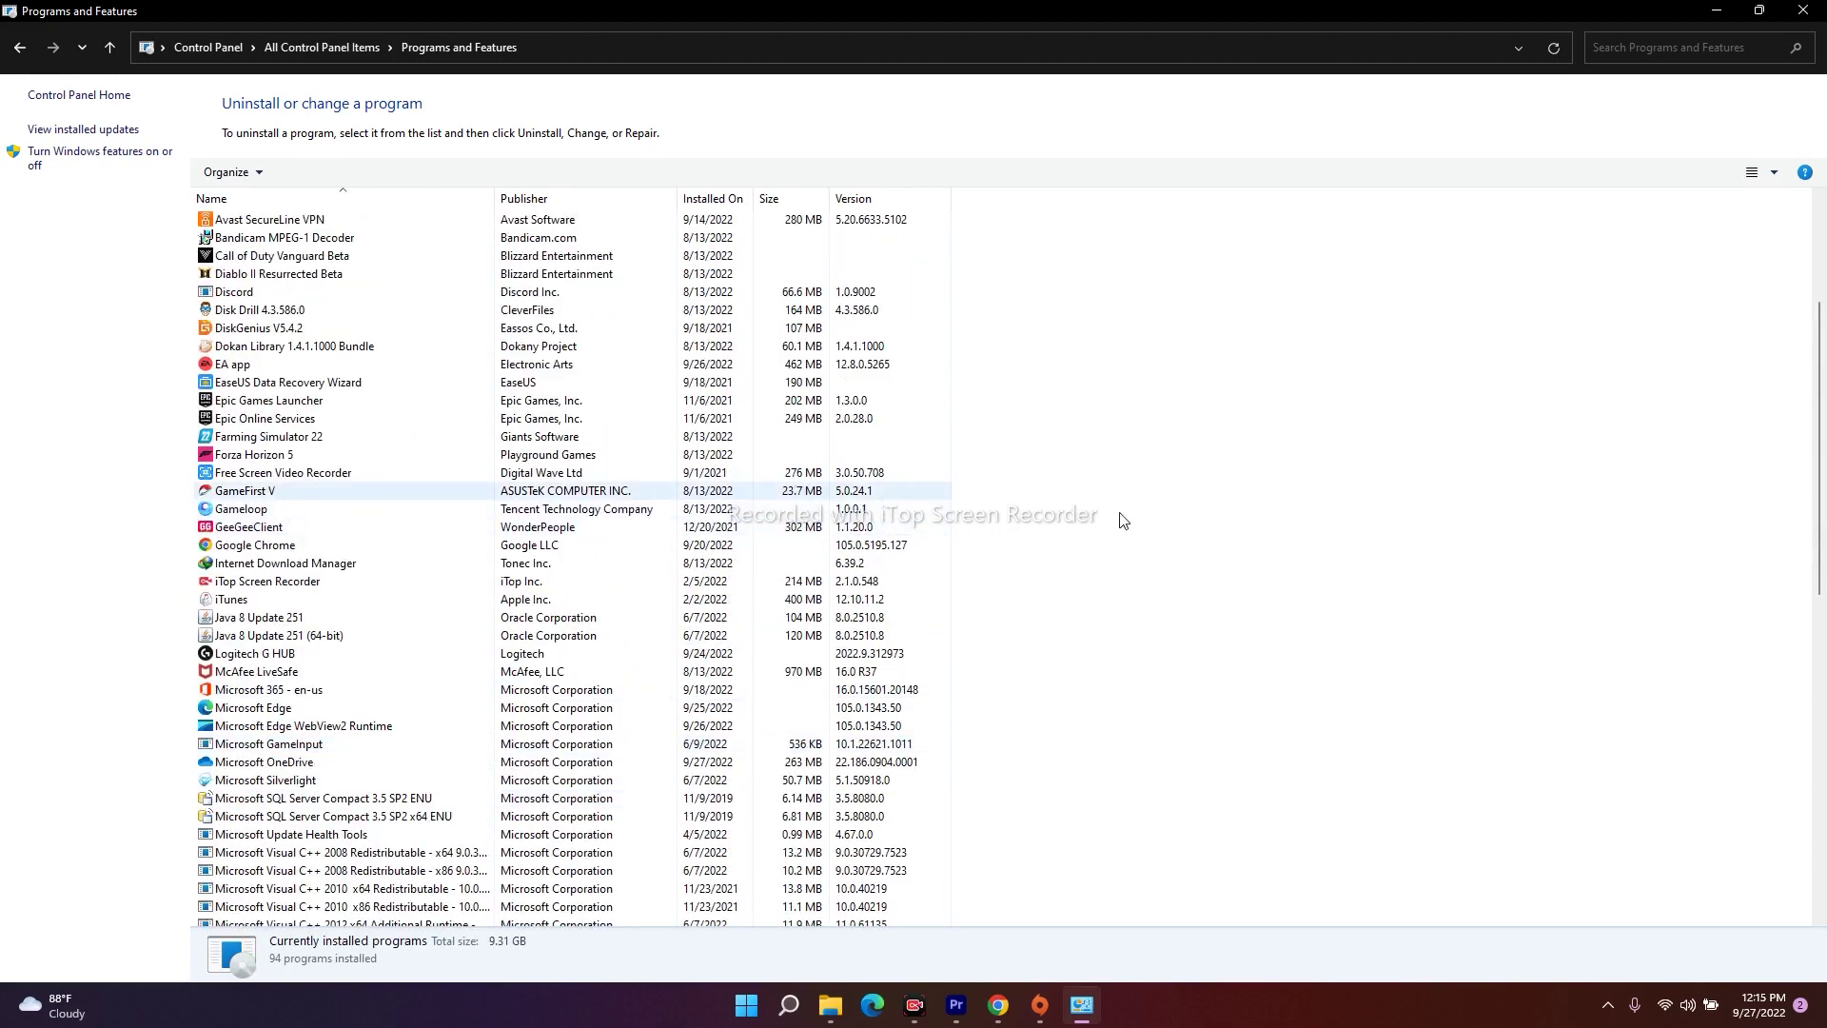
click(1803, 10)
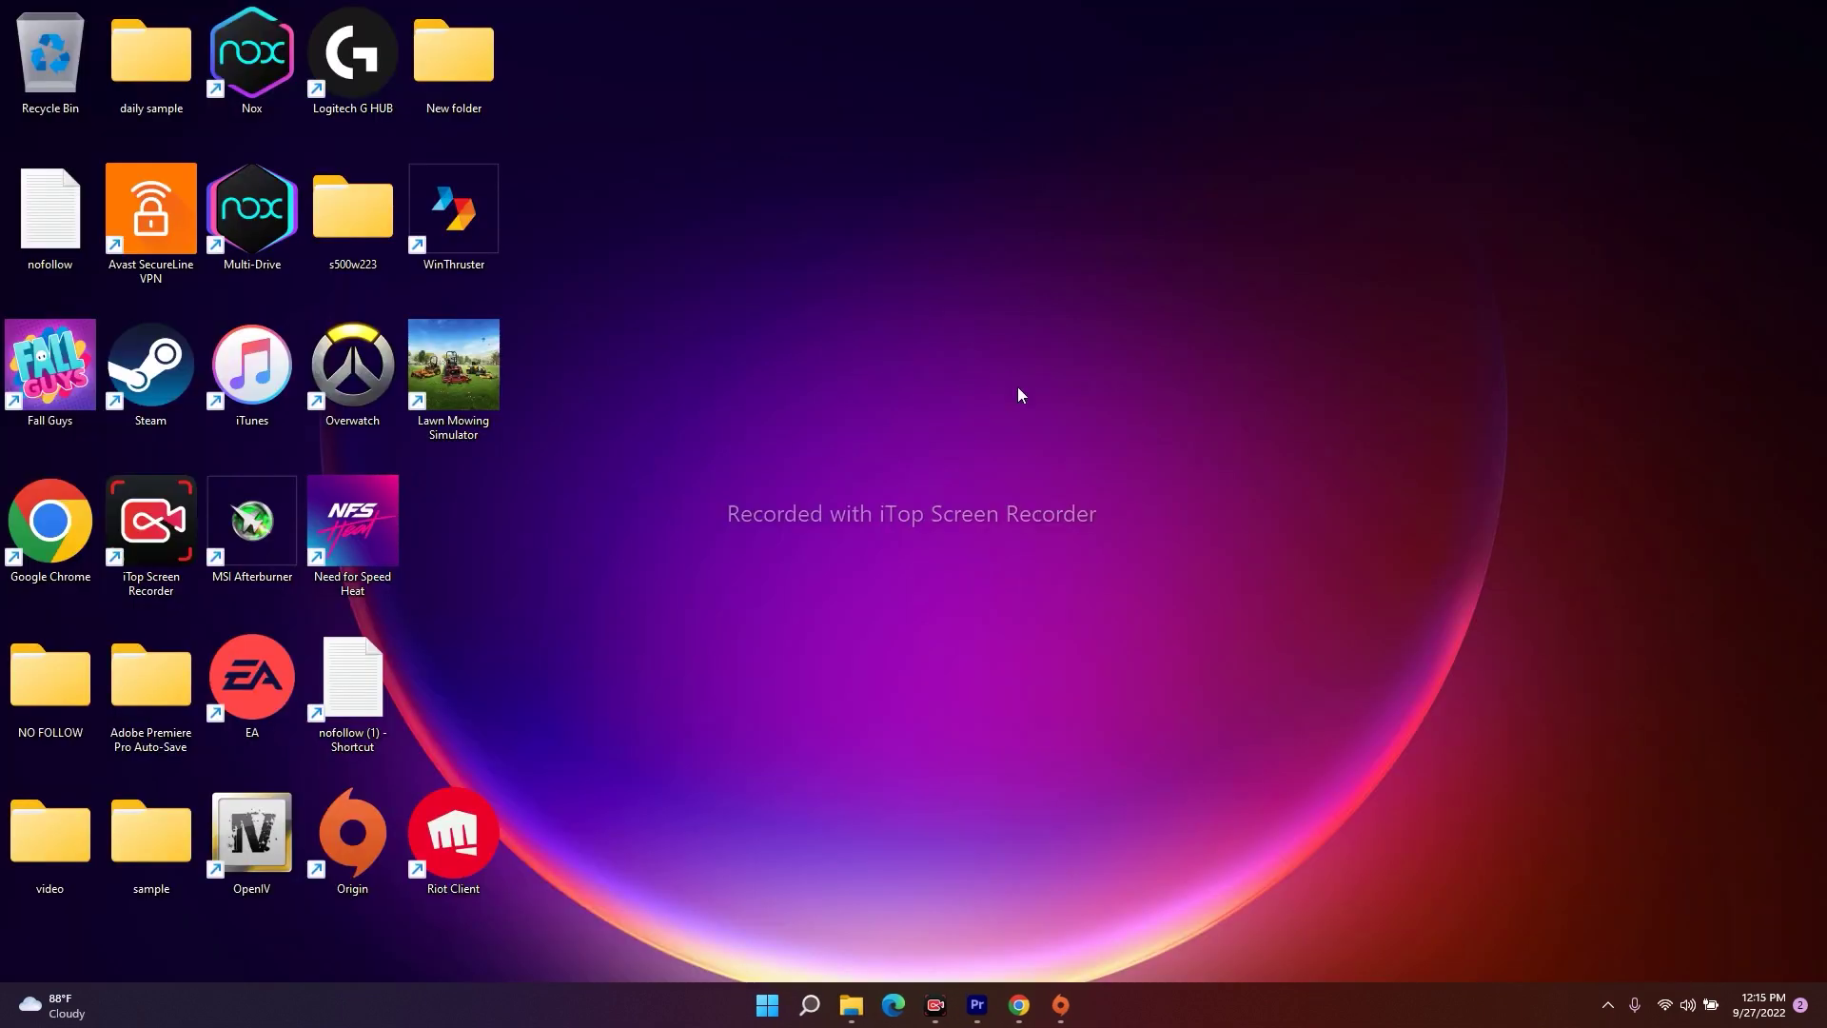